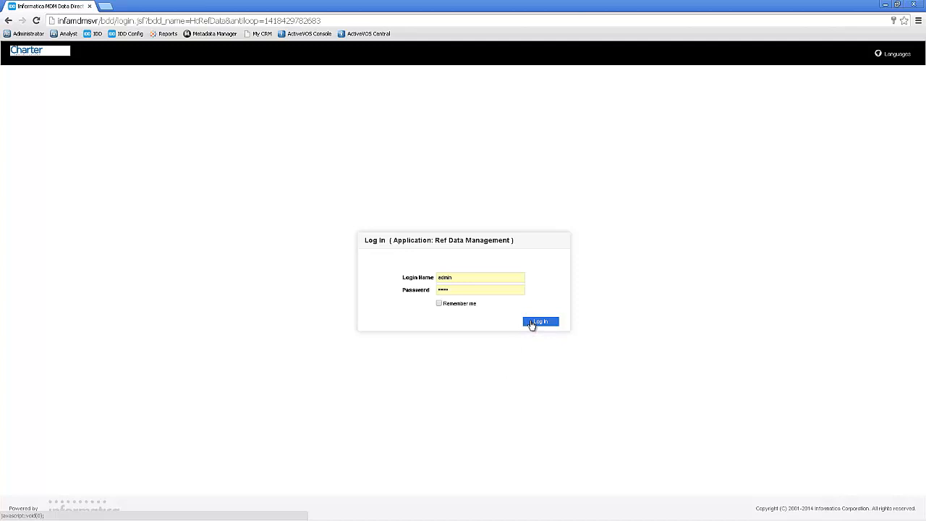
- Log in to the Ref Data Management application as admin and run a code query for code AA
click(533, 322)
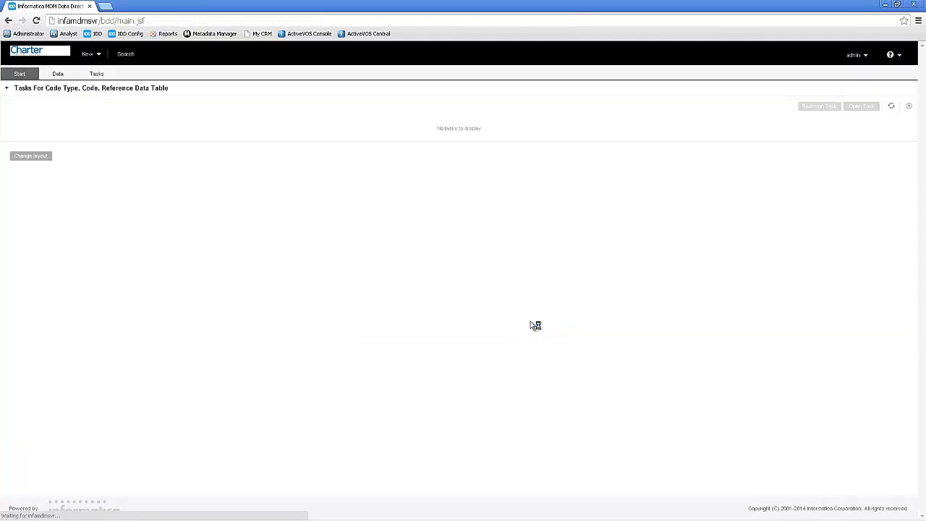
click(60, 75)
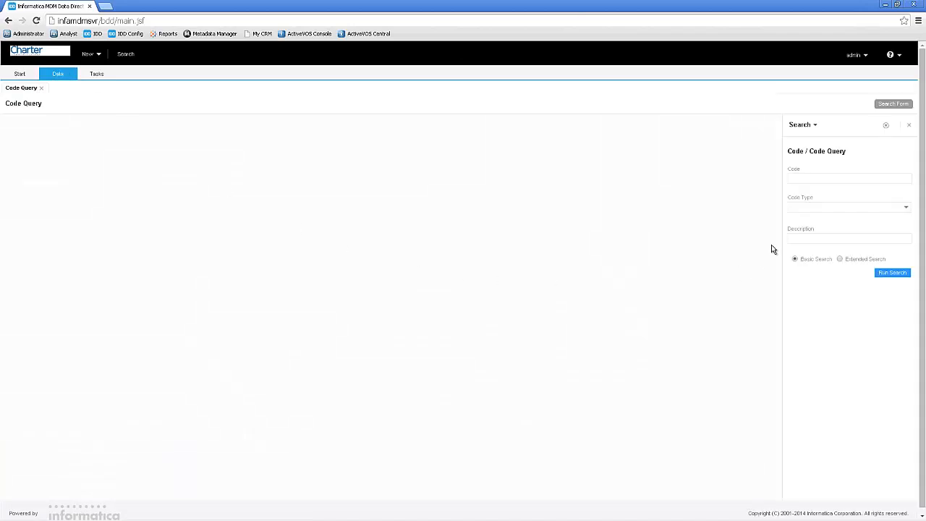
click(798, 179)
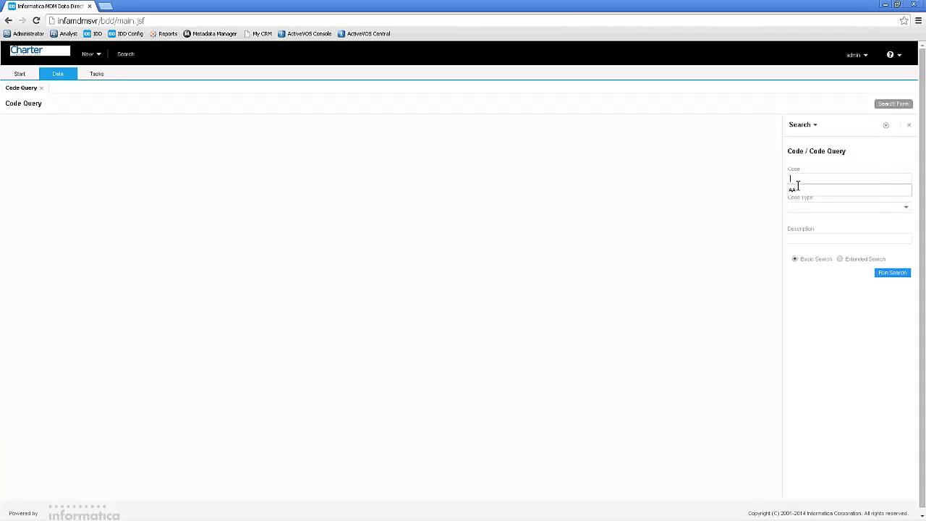
click(796, 188)
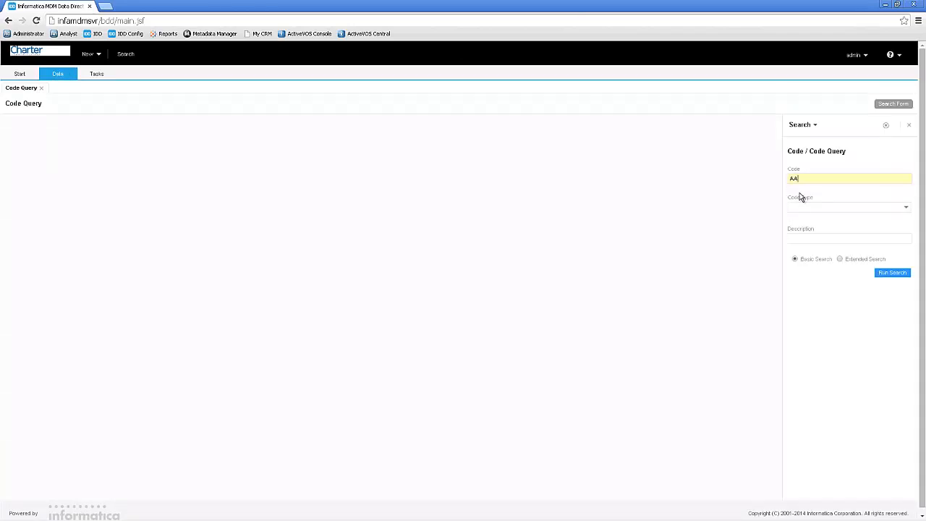
click(880, 274)
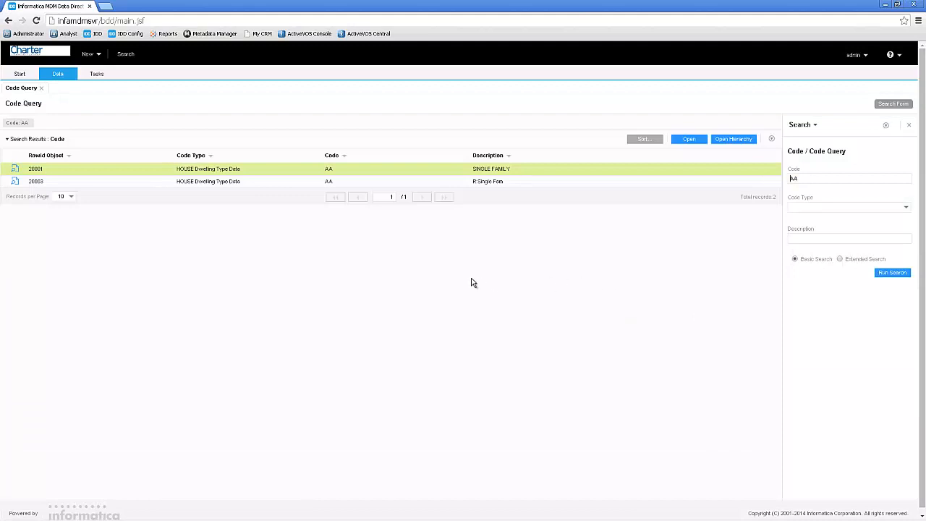
- Open the R:Single Fam code record from the search results and expand its code attribute values
click(267, 186)
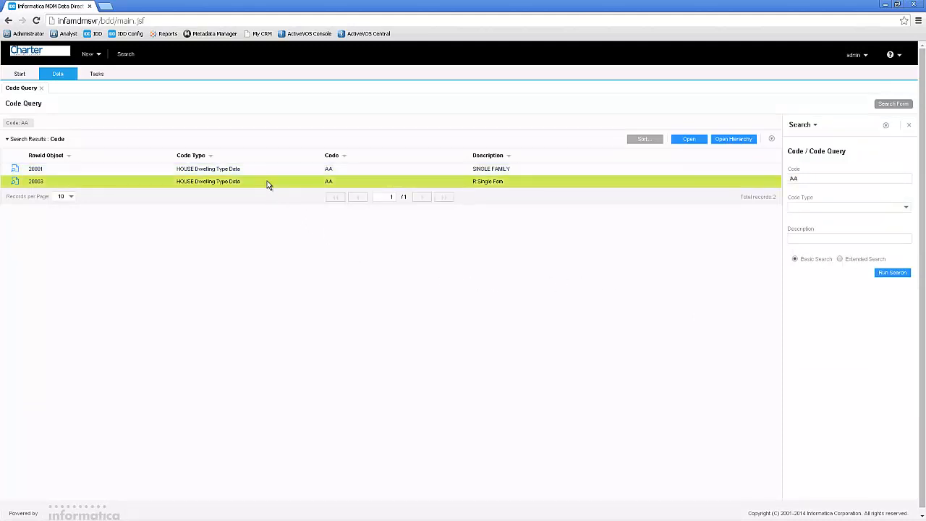
click(683, 142)
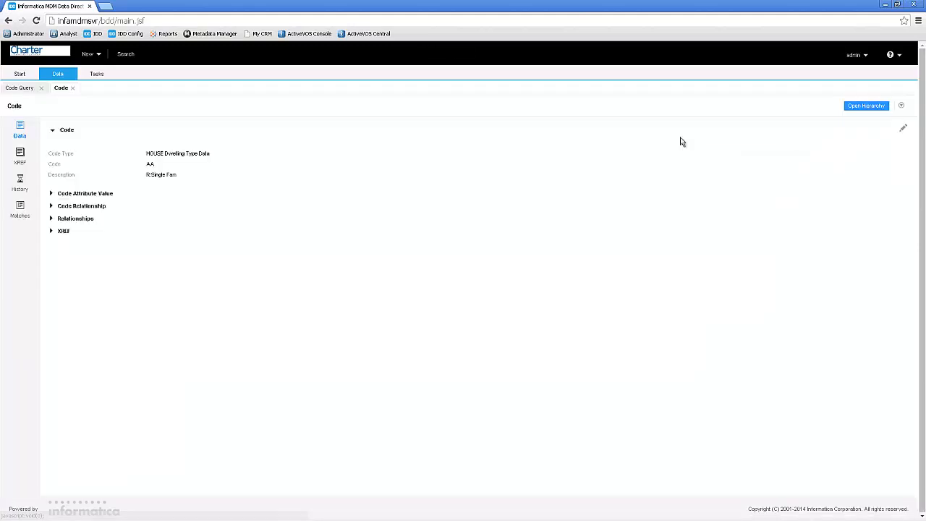
click(51, 195)
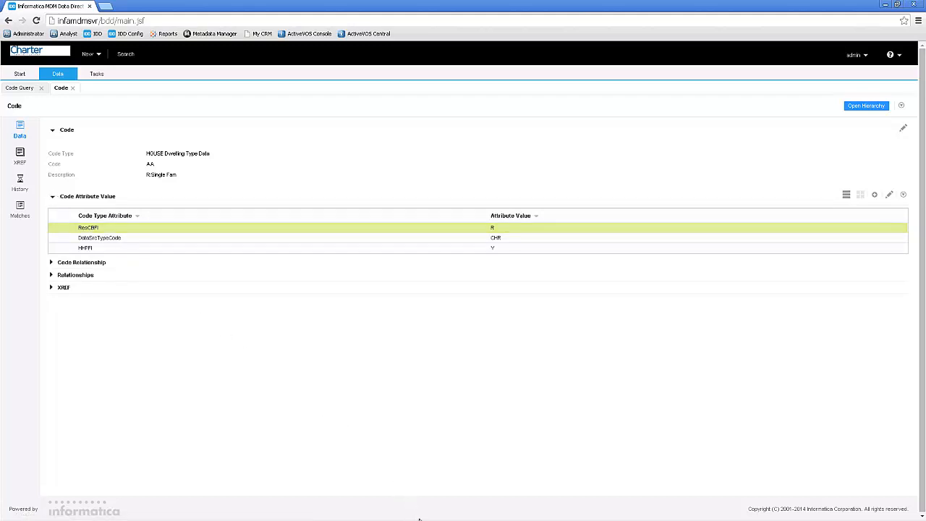
- Switch to the Charter Managed Data Examples workbook in Excel, highlight the CHR AA entry in A3:E3, and return to Informatica MDM Data Director
mouse_move(424, 519)
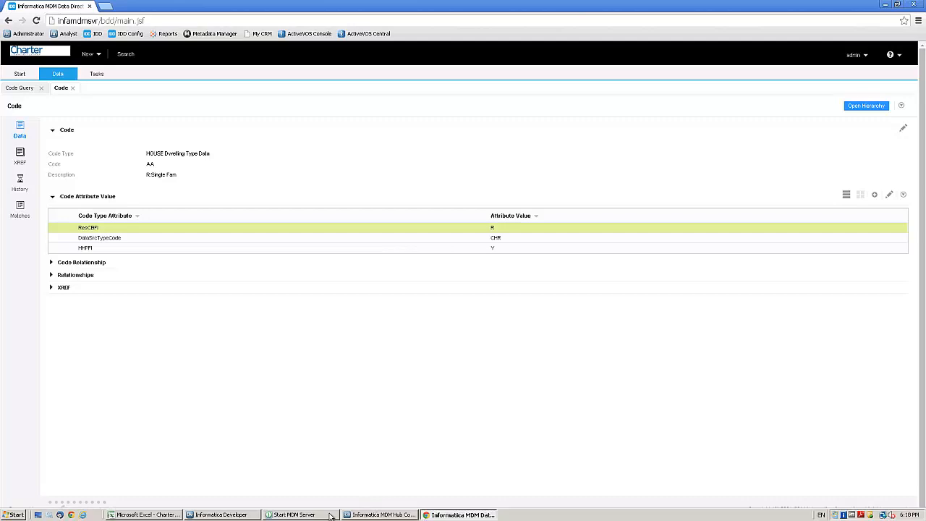
click(149, 514)
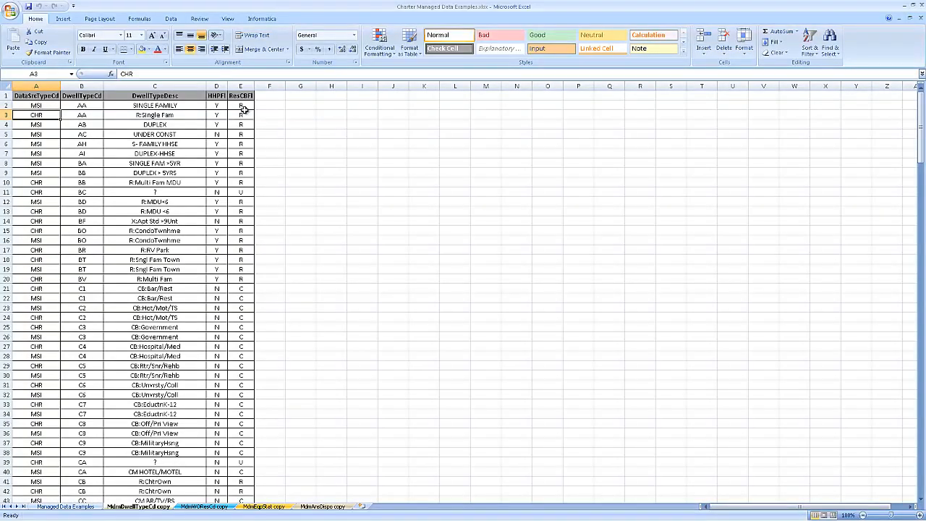
drag(244, 113, 7, 116)
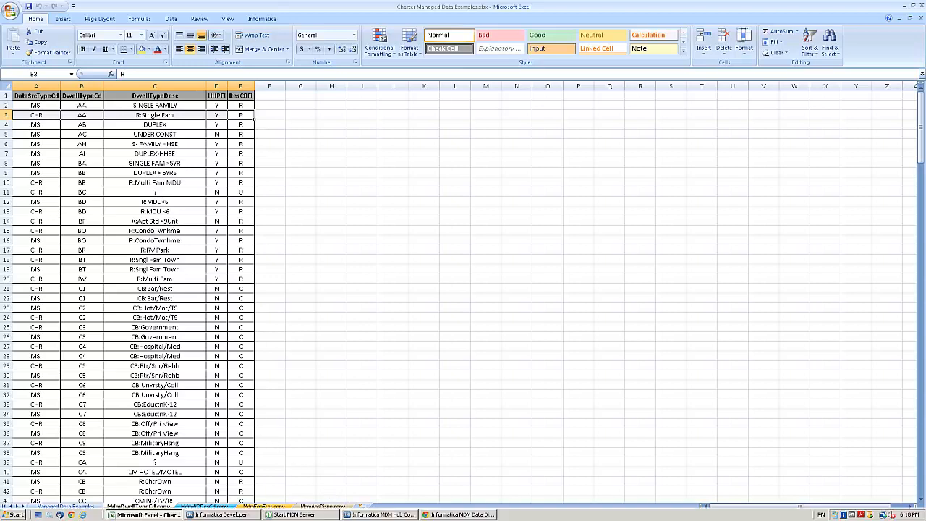
mouse_move(347, 517)
click(433, 515)
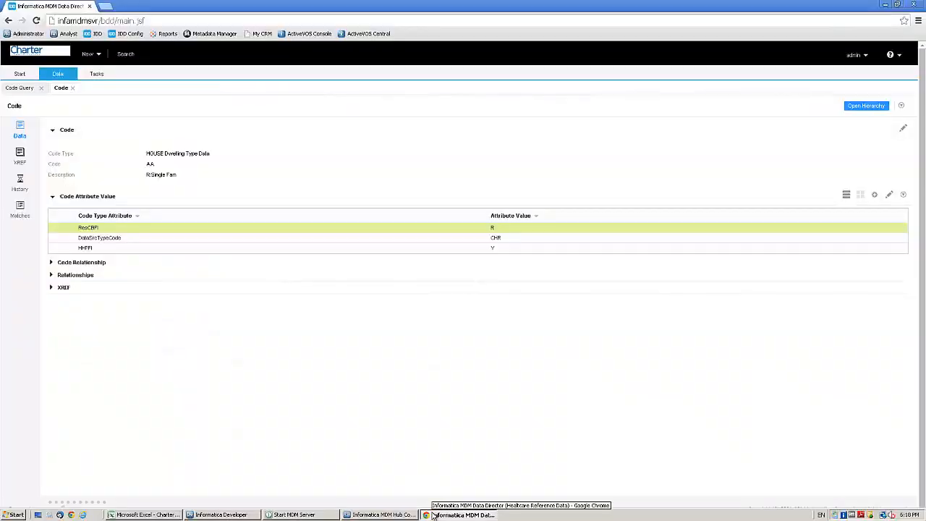
- Open the R:Single Fam code's hierarchy and filter out the Same As relationships
click(862, 109)
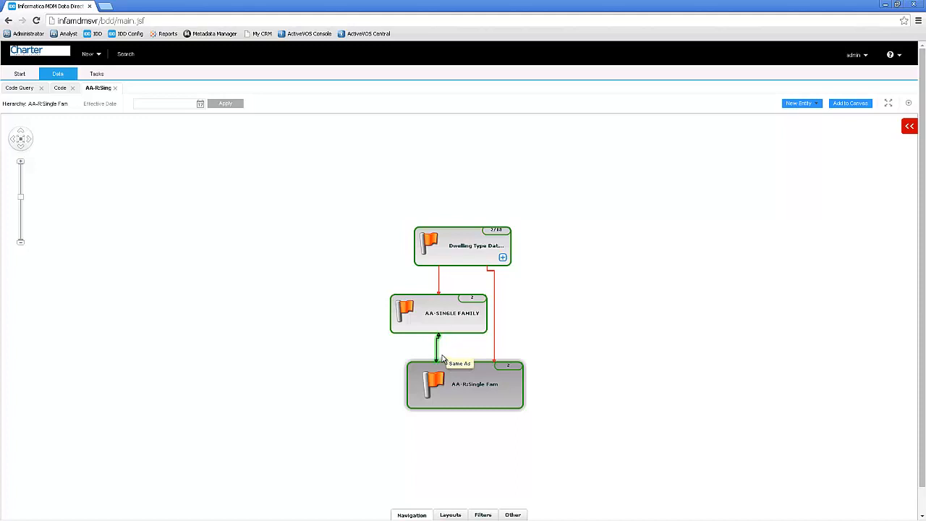
click(493, 513)
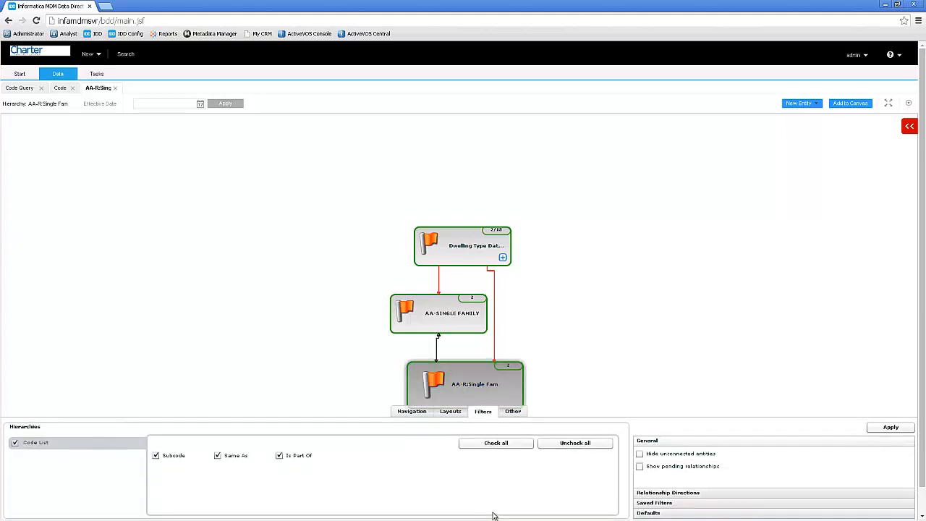
click(218, 456)
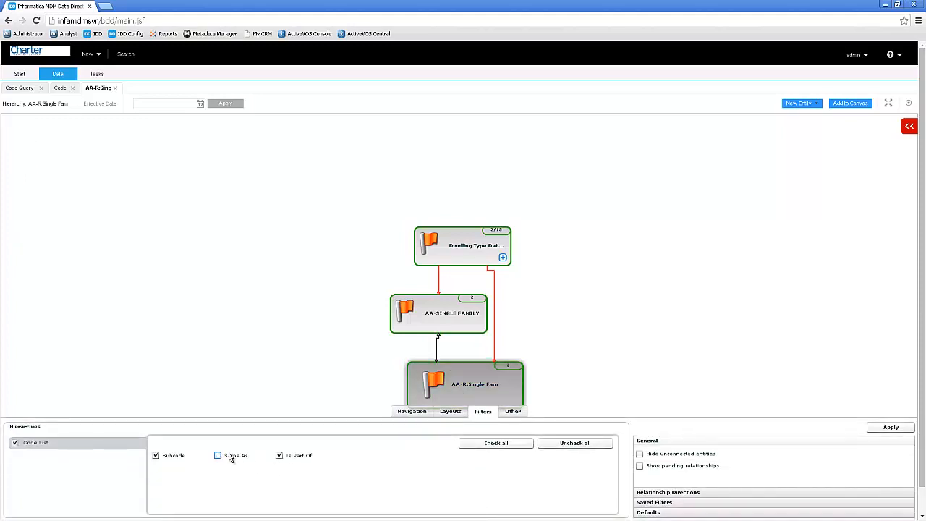
click(891, 427)
click(449, 410)
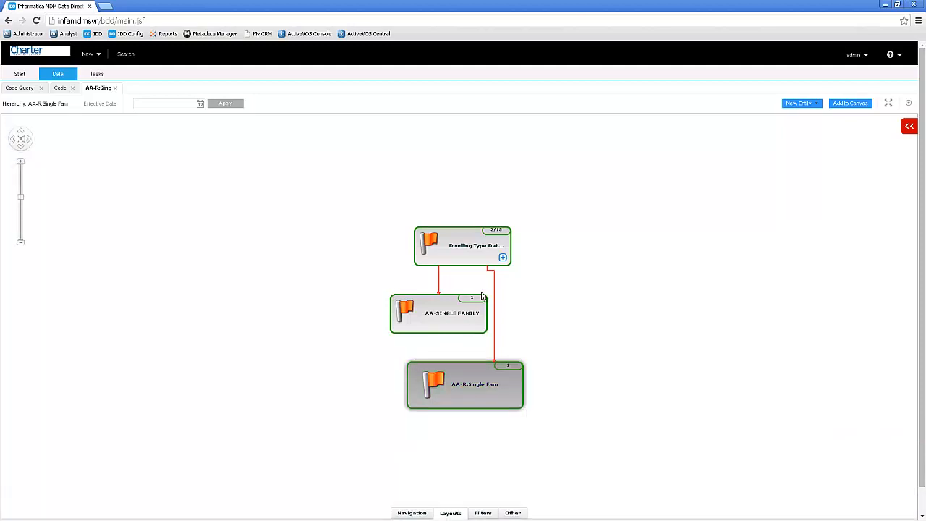
- Expand the Dwelling Type Data node in the hierarchy and apply the Explorer View layout, accepting the narrowed filter settings
click(502, 259)
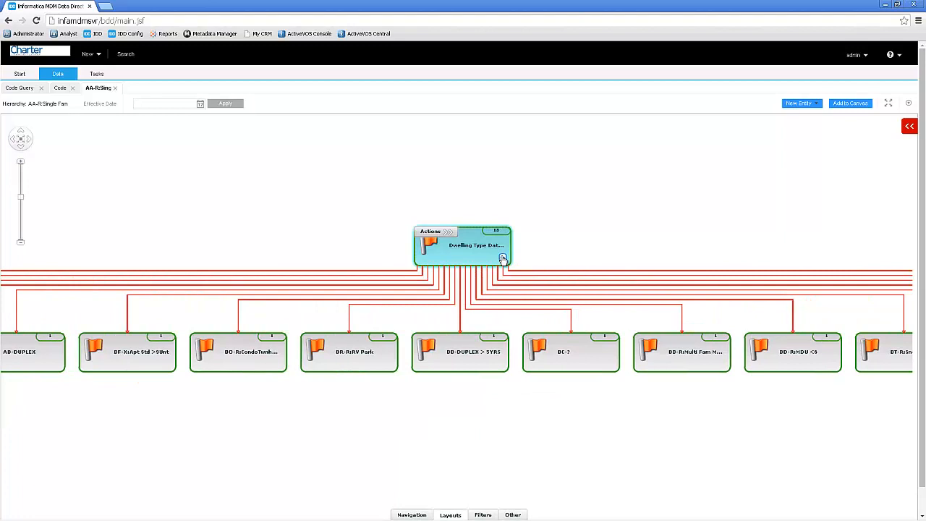
click(452, 515)
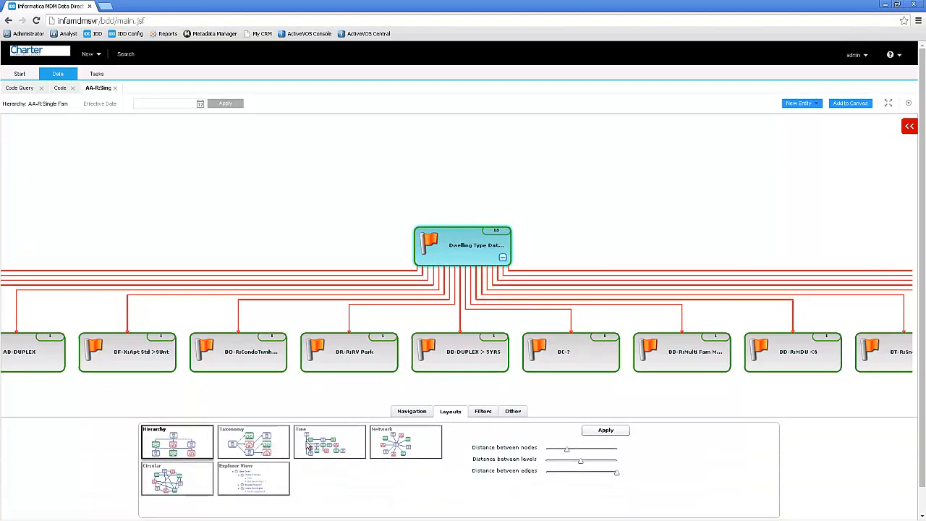
click(269, 471)
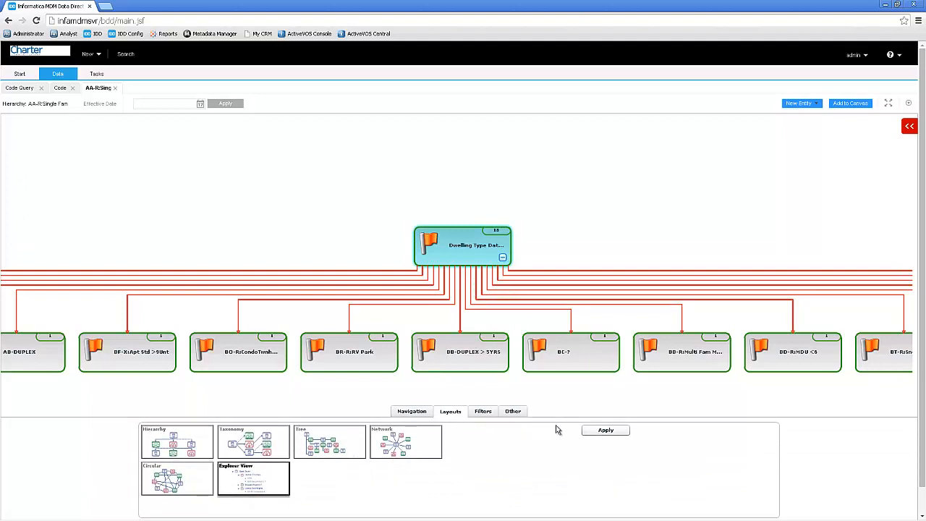
click(596, 432)
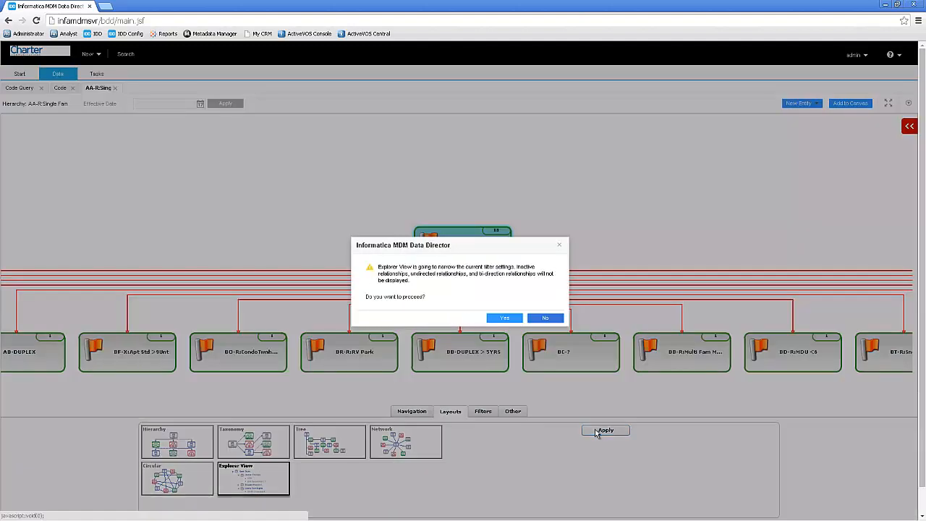
click(510, 321)
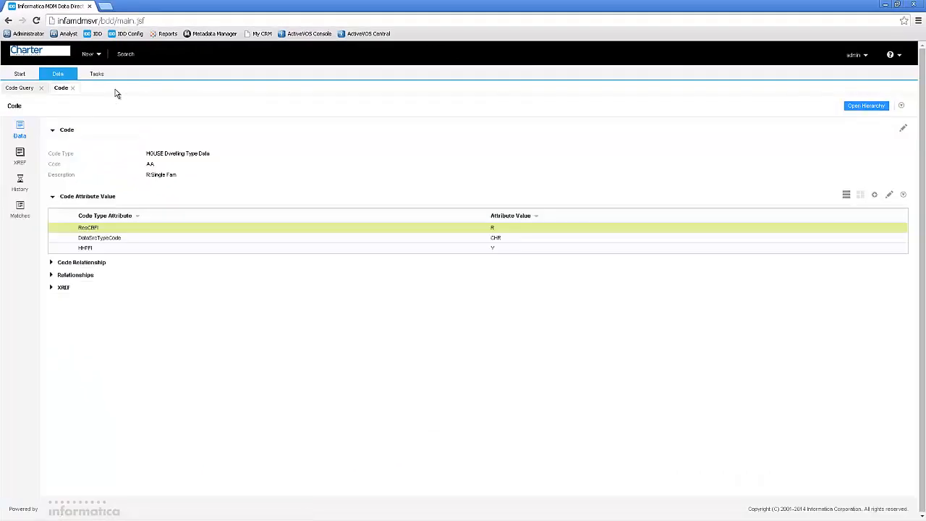
- Close the open code record and run a basic search with the code cleared and the description Duplex
click(73, 88)
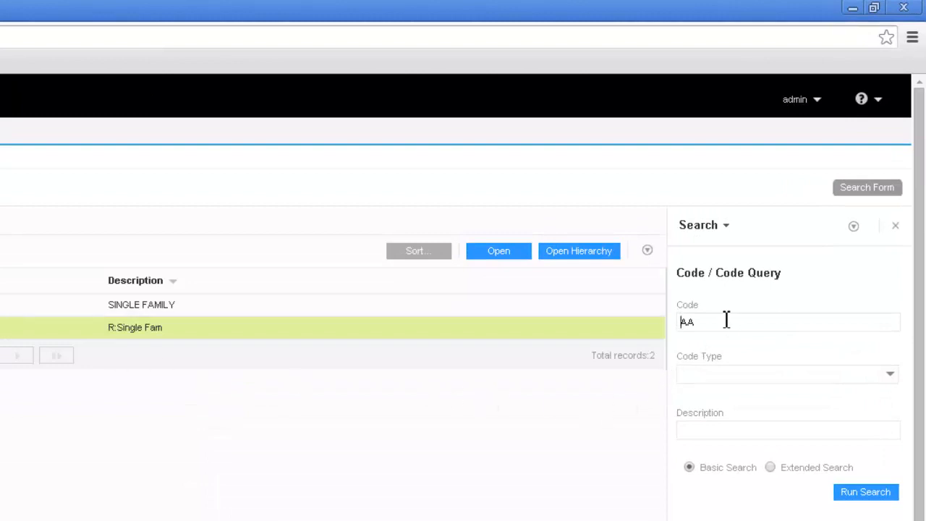
drag(726, 319, 634, 323)
key(BackSpace)
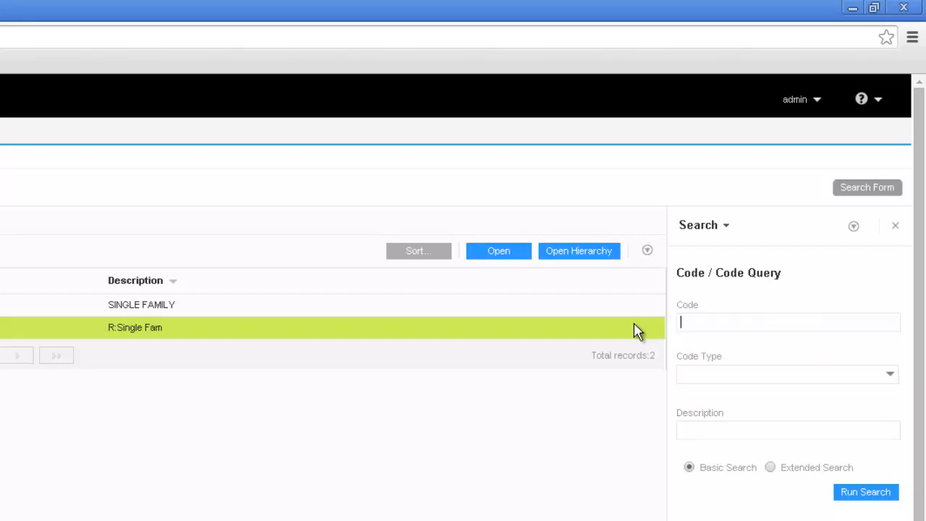
click(771, 467)
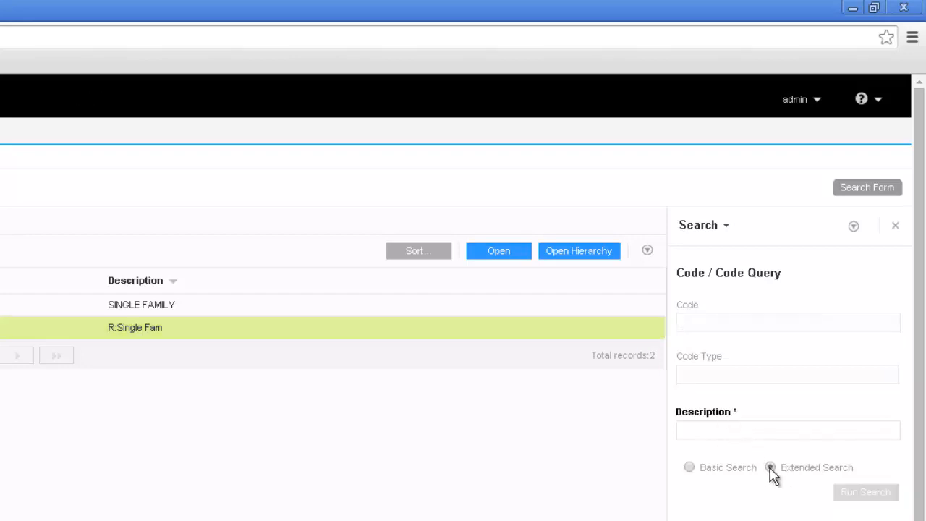
click(689, 467)
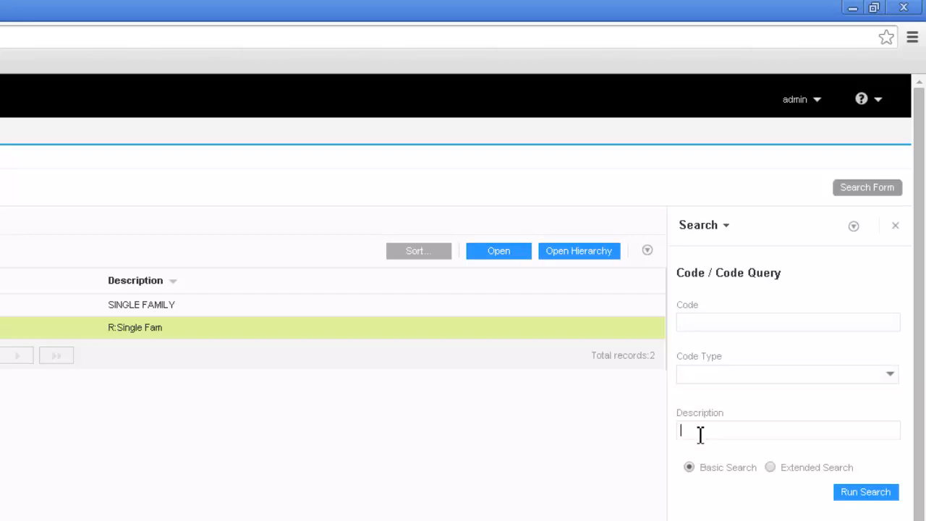
click(701, 434)
text(Duplex)
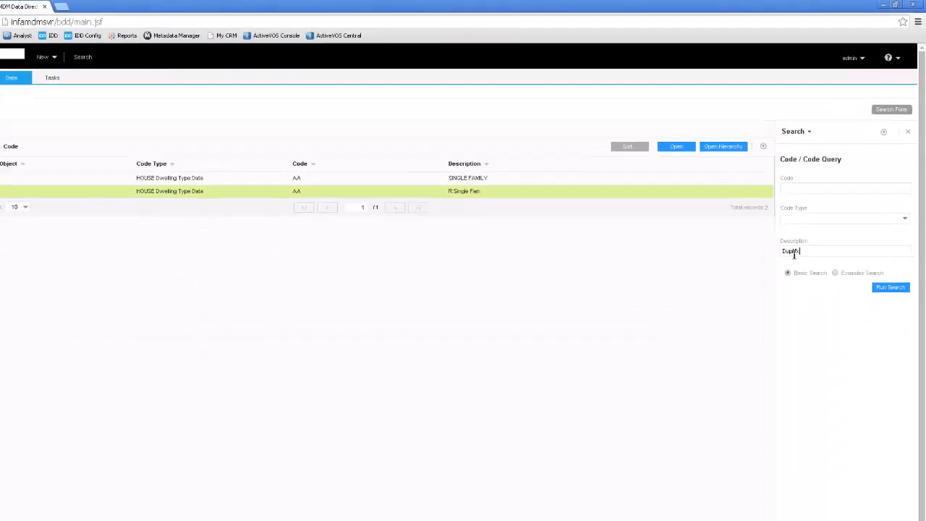
click(888, 273)
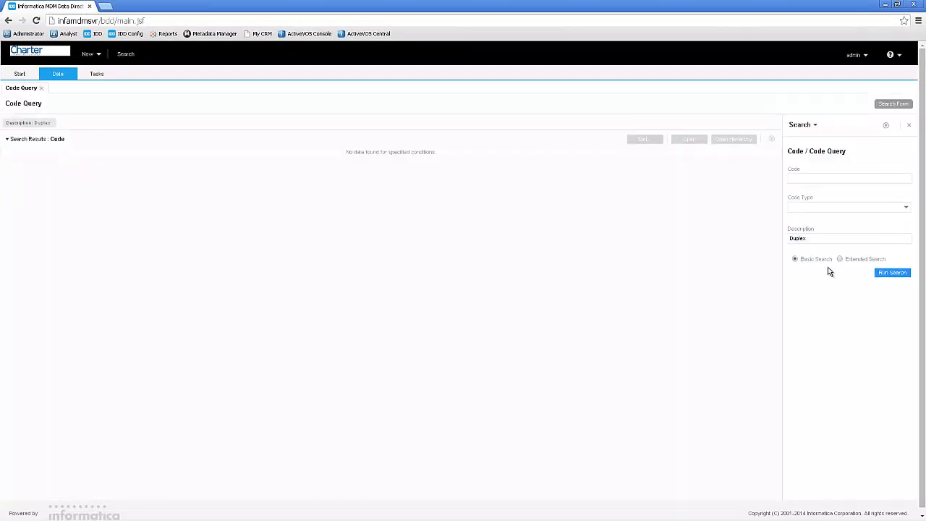
- Rerun the Duplex description query as an extended search and open the AB DUPLEX record's code attribute values
click(840, 261)
click(892, 273)
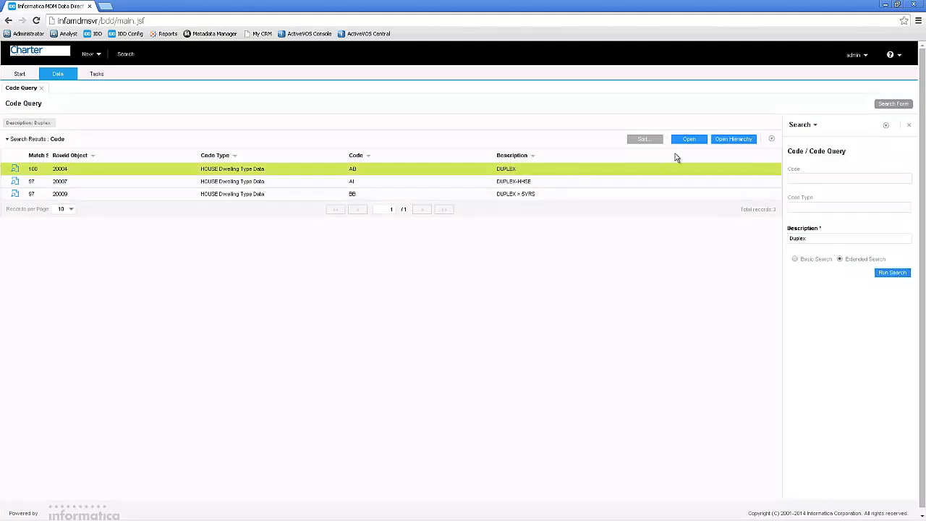
click(692, 141)
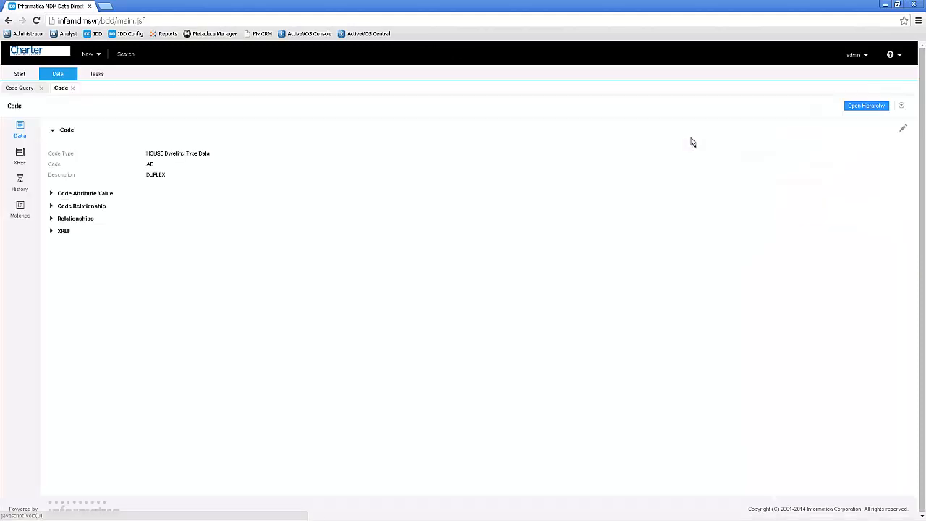
click(52, 194)
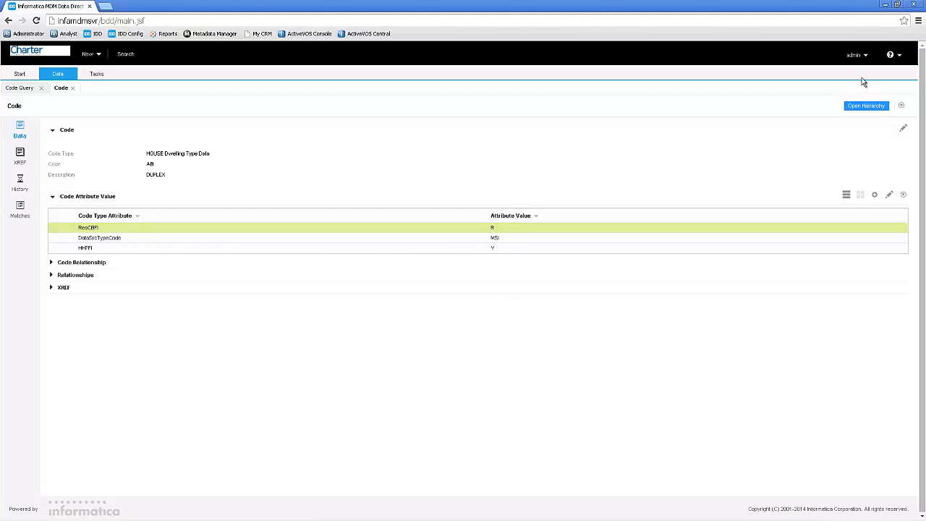
- Log out of the admin session, log back in with the refdatauser login, and open the data workspace
click(866, 56)
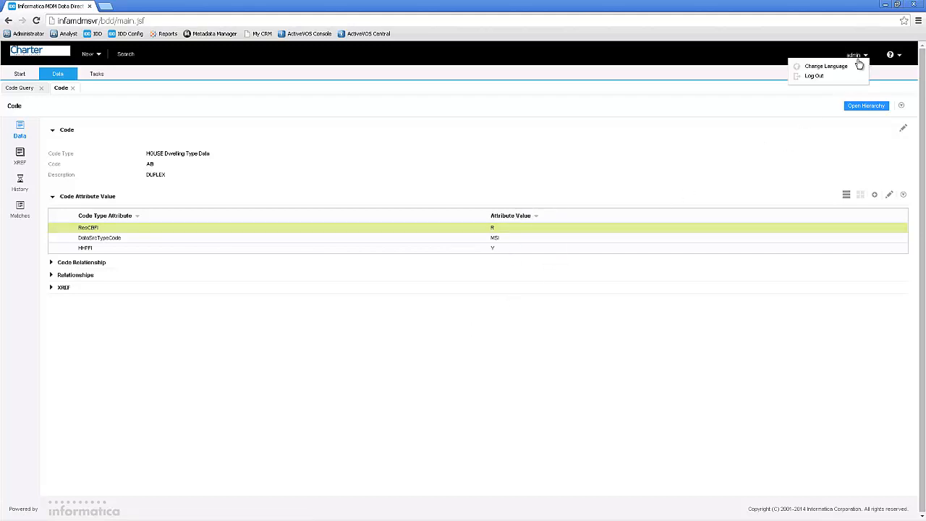
click(815, 77)
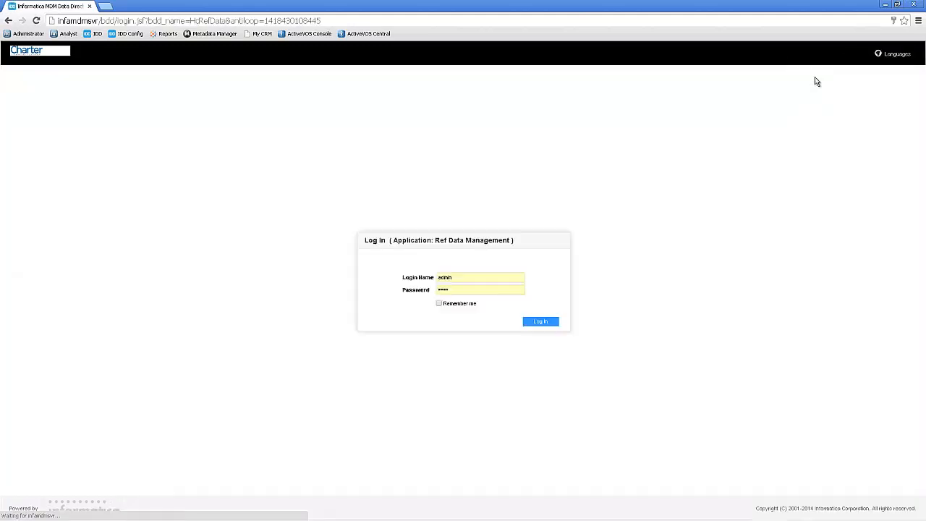
click(445, 277)
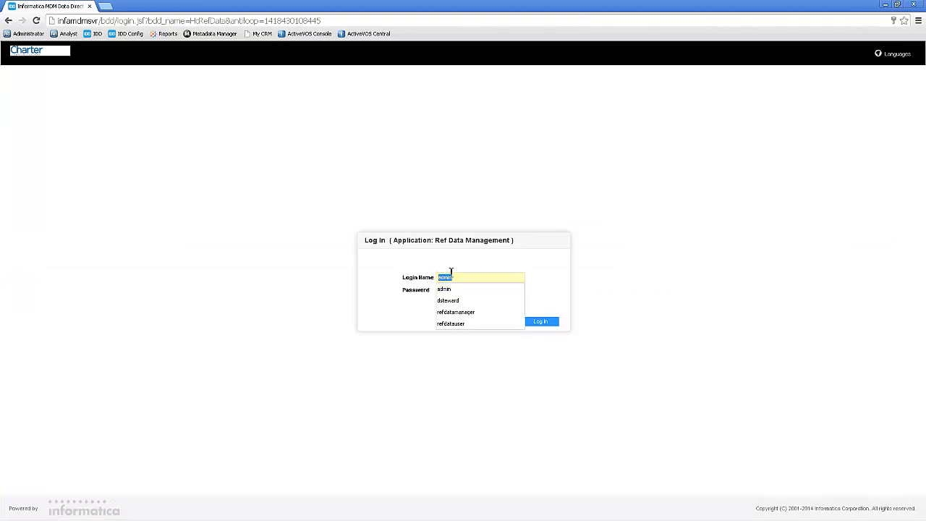
click(456, 324)
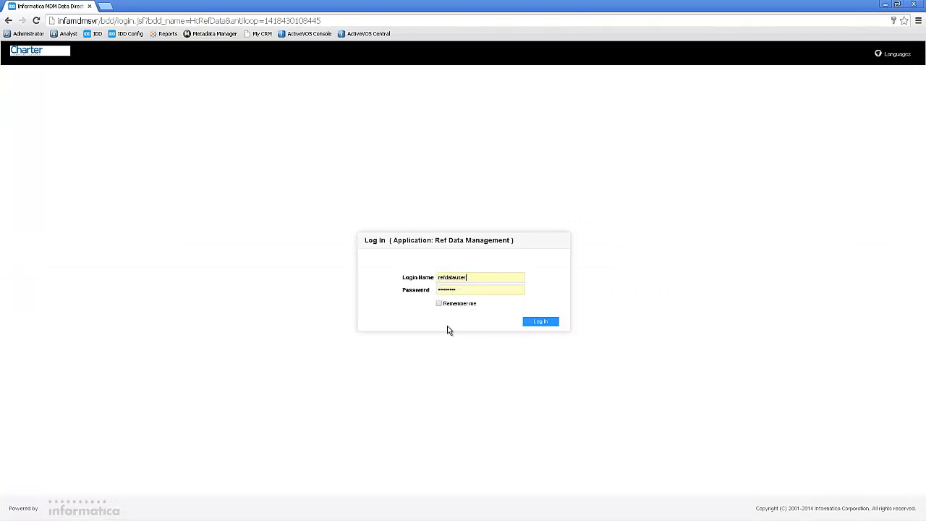
click(538, 321)
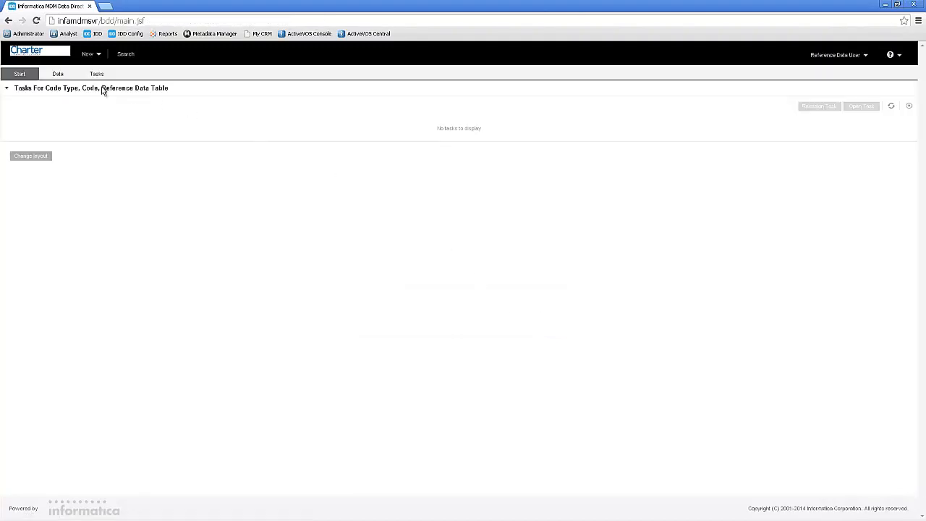
click(58, 74)
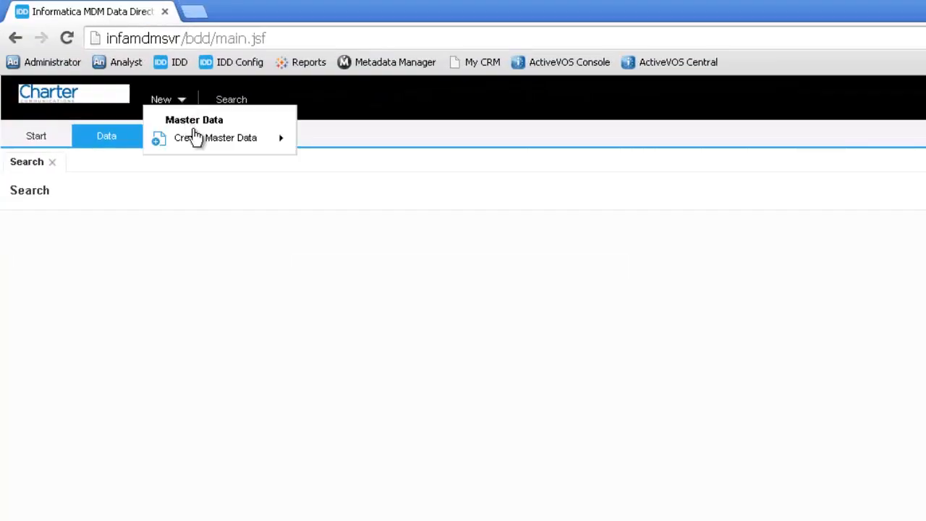
- Create a new Code record, switch to the Excel workbook, select Call Tracker Dispositions and open the MdmAnsDispo copy sheet
mouse_move(241, 152)
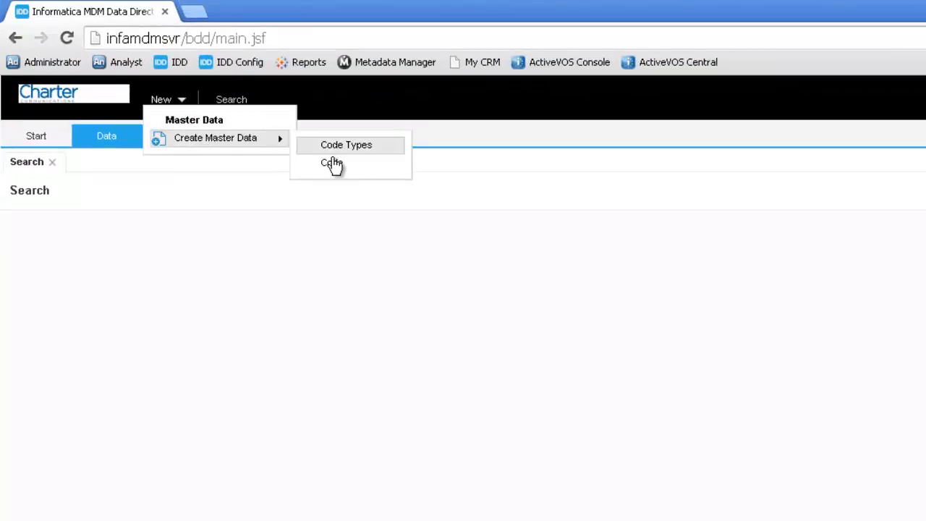
click(332, 164)
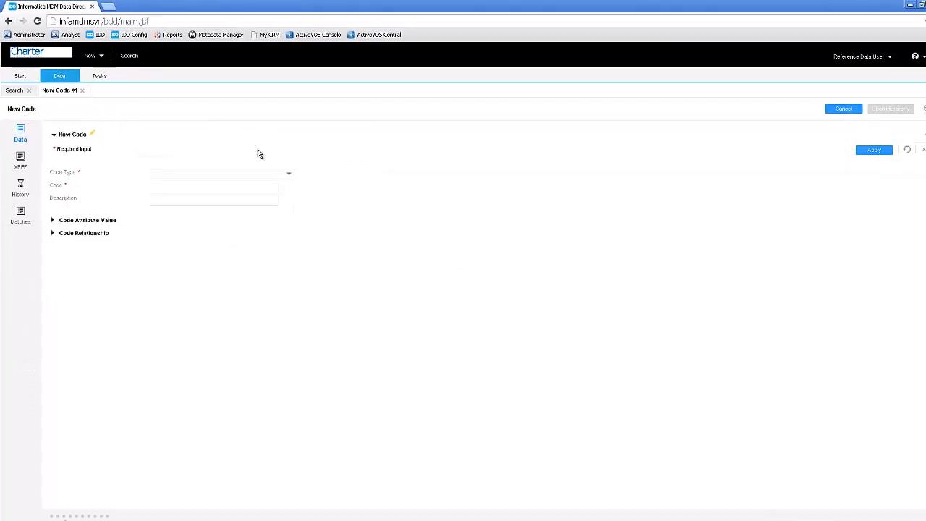
key(alt+Tab)
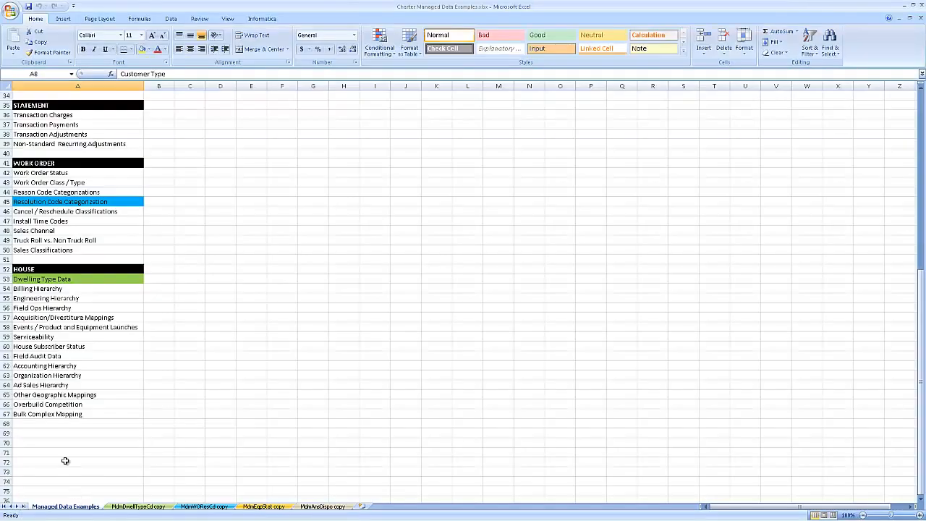
scroll(63, 290, up, 6)
scroll(63, 289, up, 5)
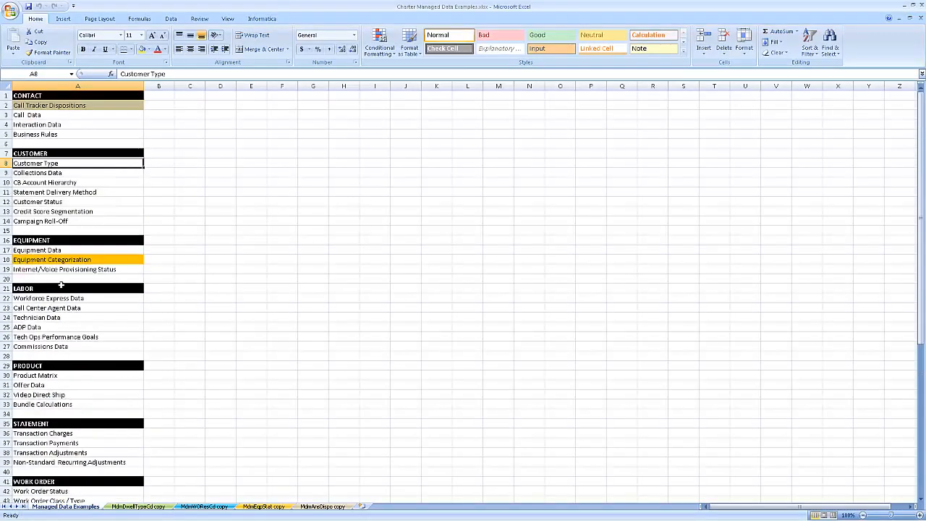
click(35, 106)
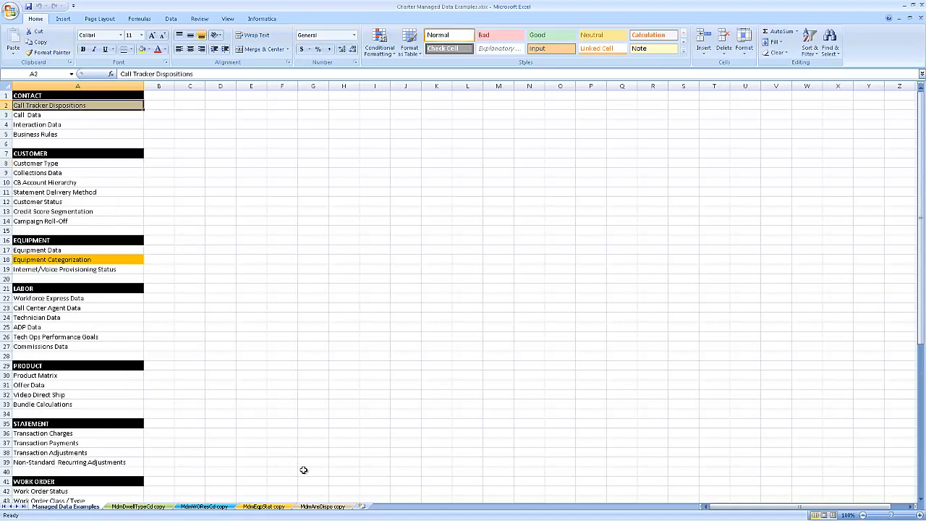
click(323, 507)
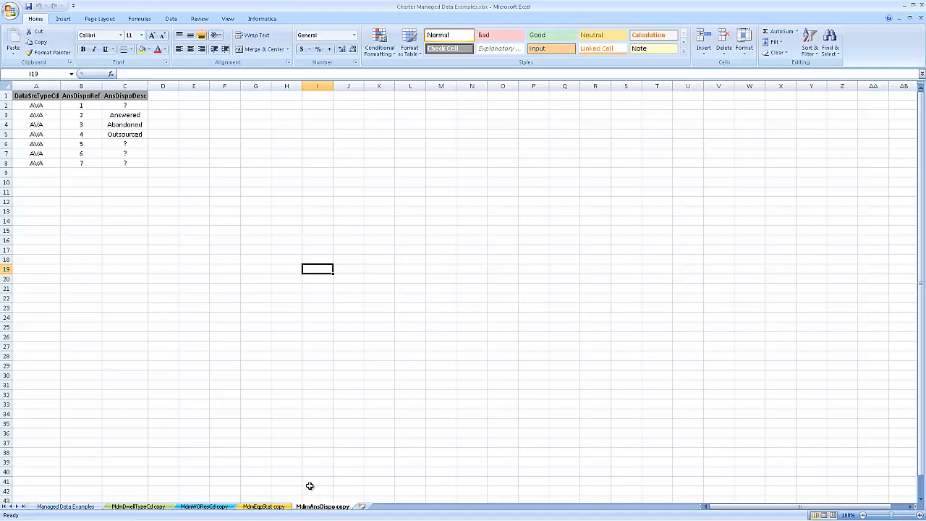
- Return to Data Director and fill in the new code with type CONTACT, code 1 and description ?, consulting the Excel sheet
key(alt+Tab)
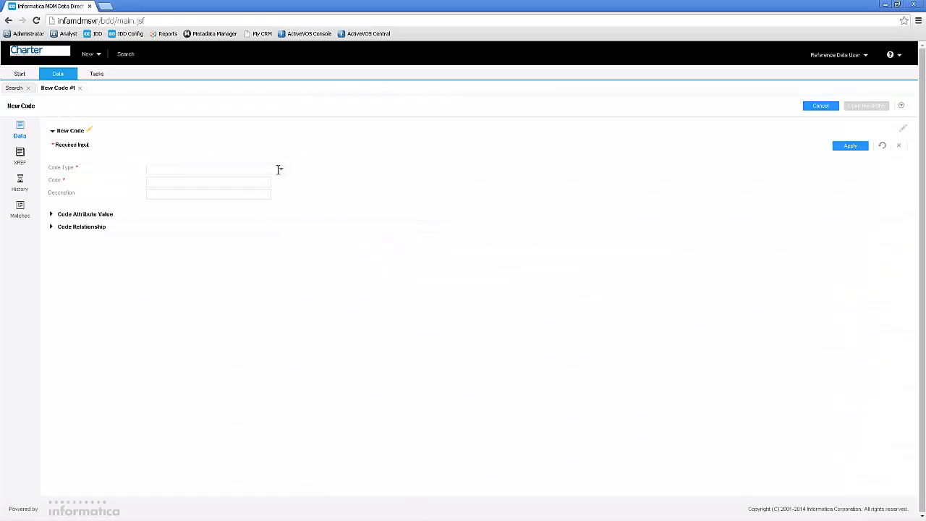
click(281, 171)
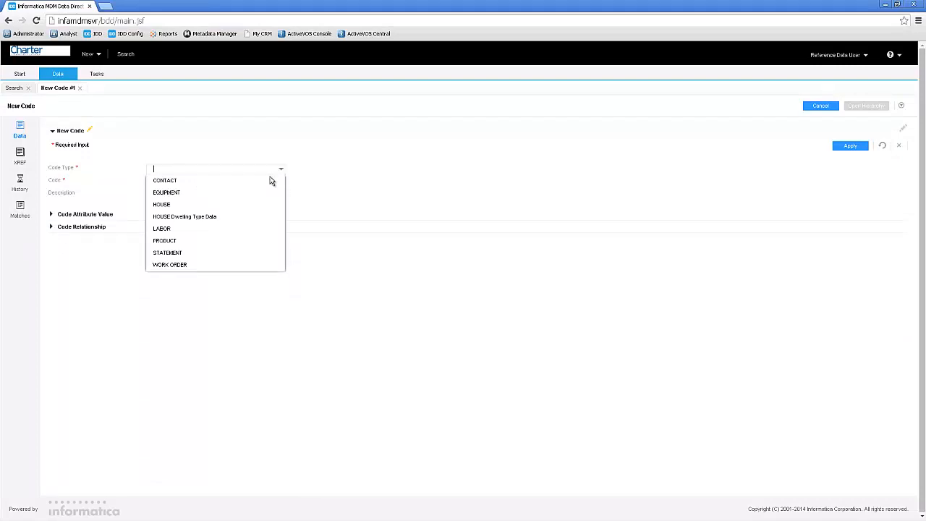
click(264, 180)
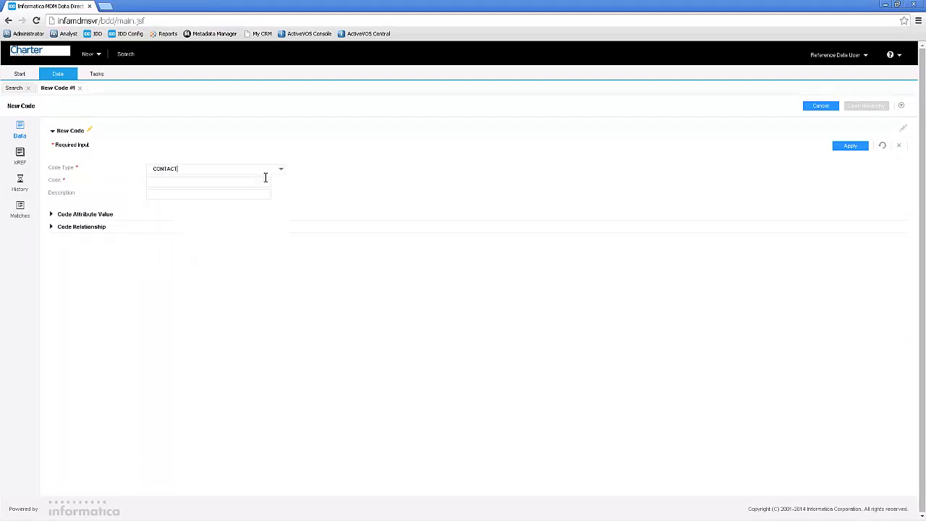
click(207, 184)
key(alt+Tab)
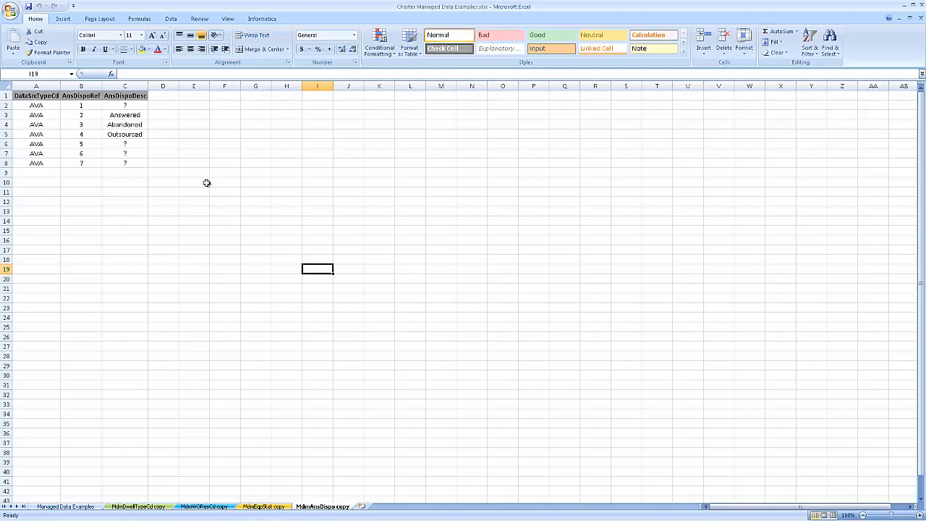
key(alt+Tab)
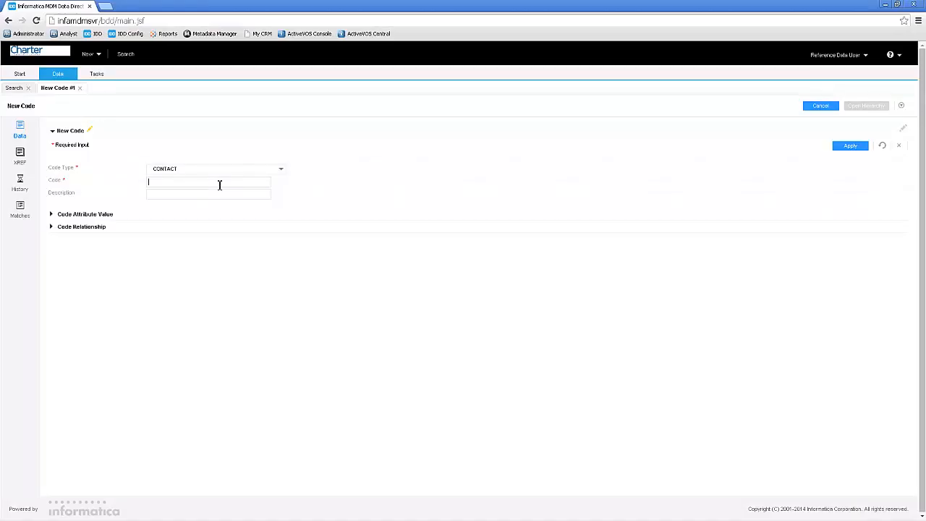
text(1)
click(185, 194)
- Add a code attribute value with DataSrcTypeCode set to AVA and apply both the attribute and the new code's details
click(52, 215)
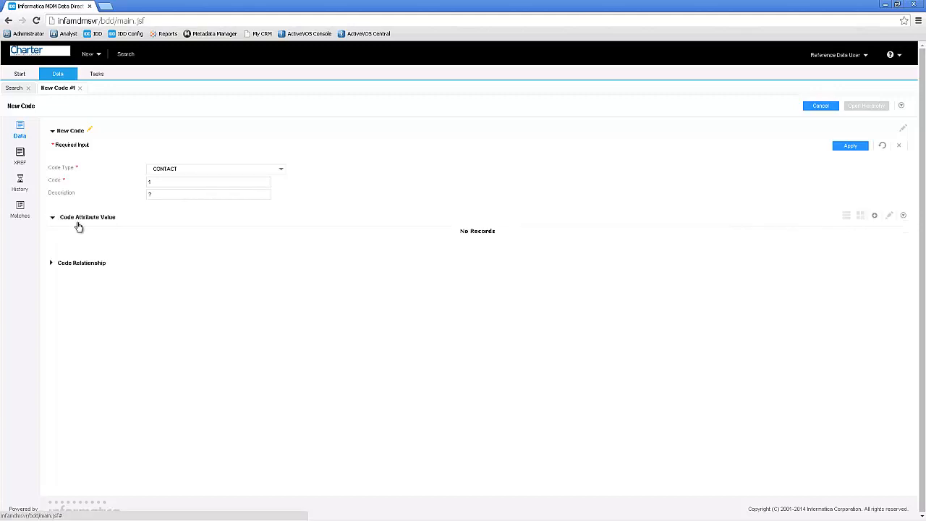
click(875, 218)
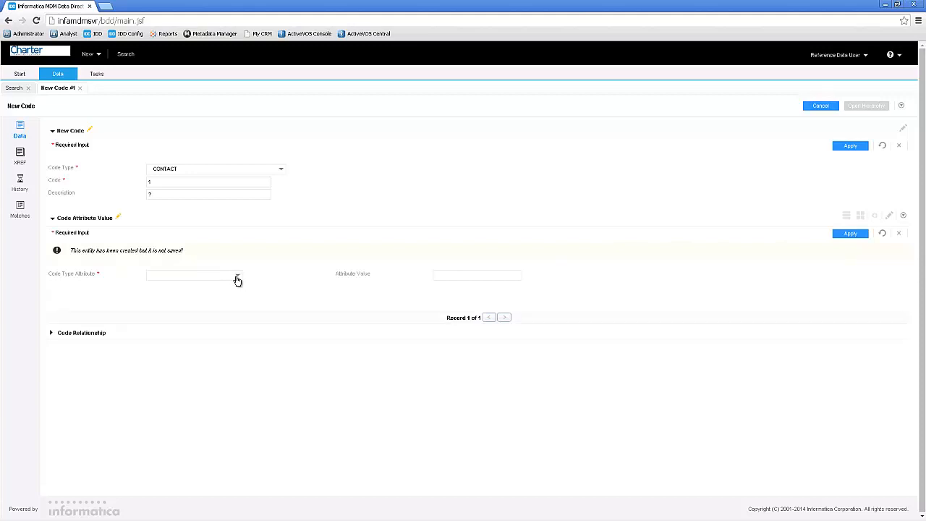
click(238, 280)
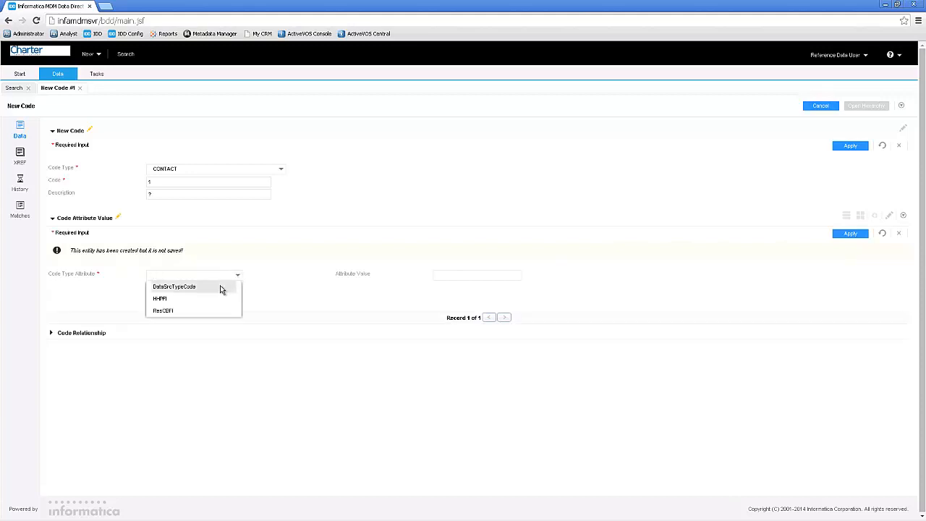
click(221, 288)
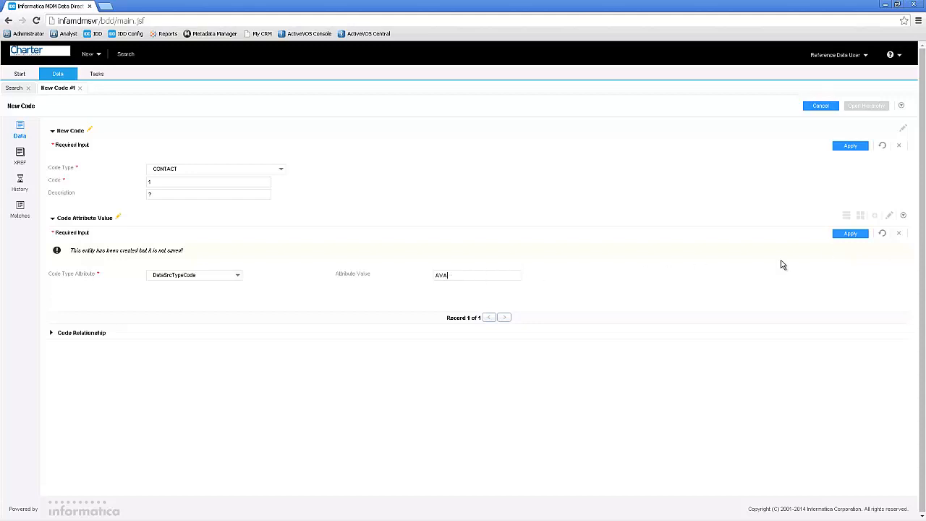
click(852, 234)
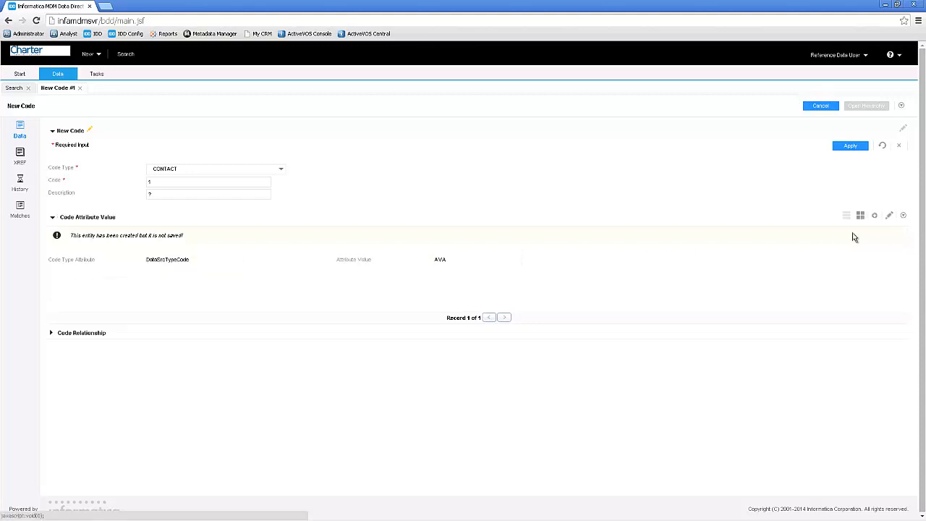
click(846, 147)
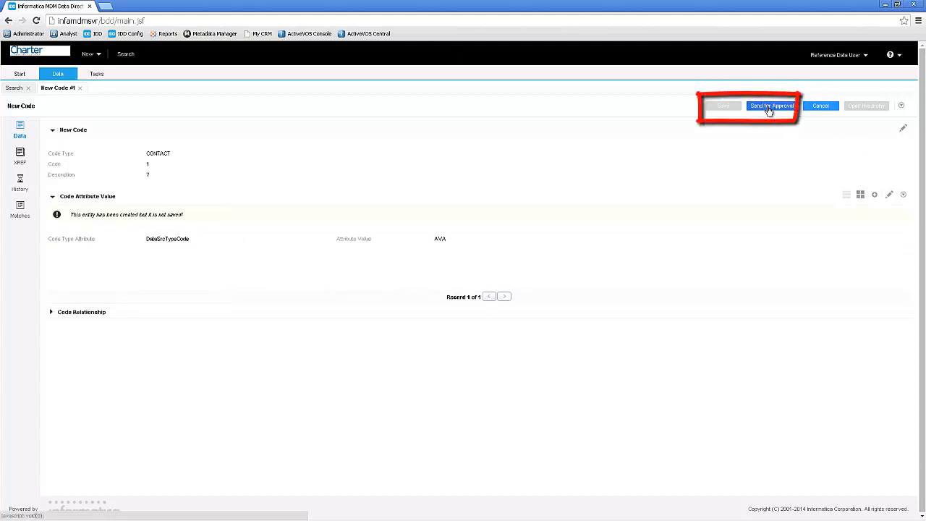
- Send code 1 for approval with the comment "sending new codes through" and dismiss the task confirmation
click(769, 107)
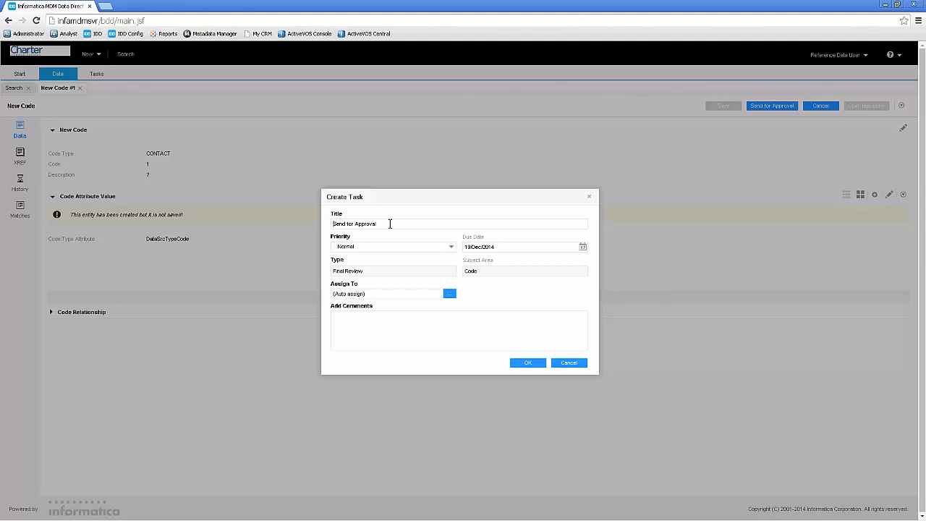
click(374, 325)
text(sending new codes through)
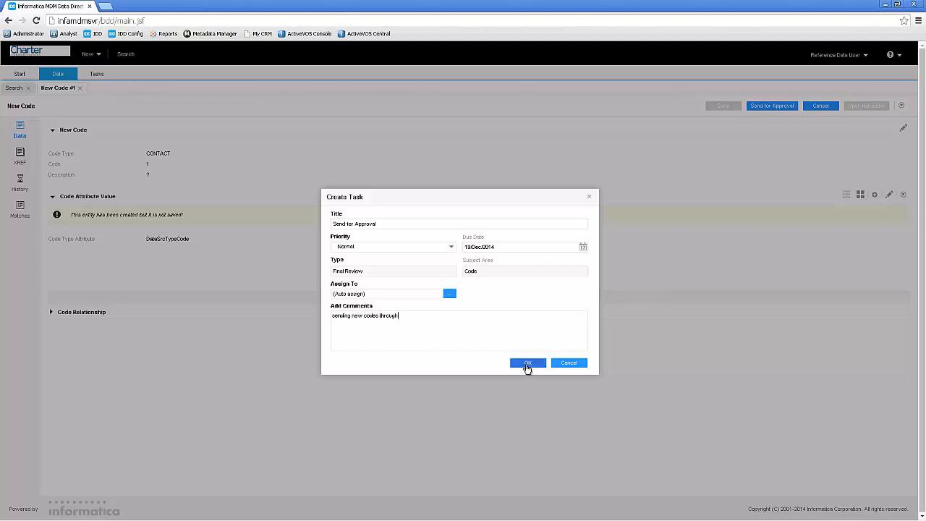
click(528, 363)
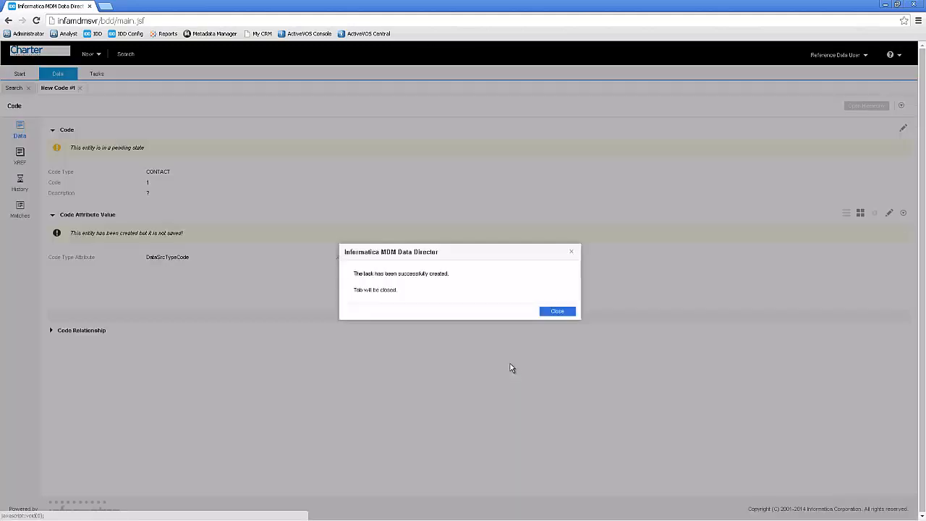
click(555, 312)
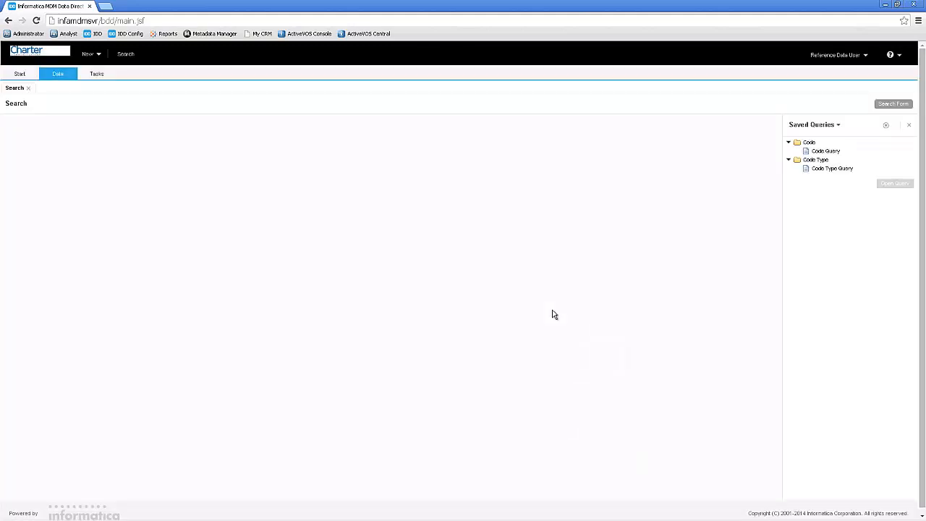
- Create another Code record with type CONTACT, code 2 and description Answered, and apply its details
click(87, 55)
mouse_move(126, 76)
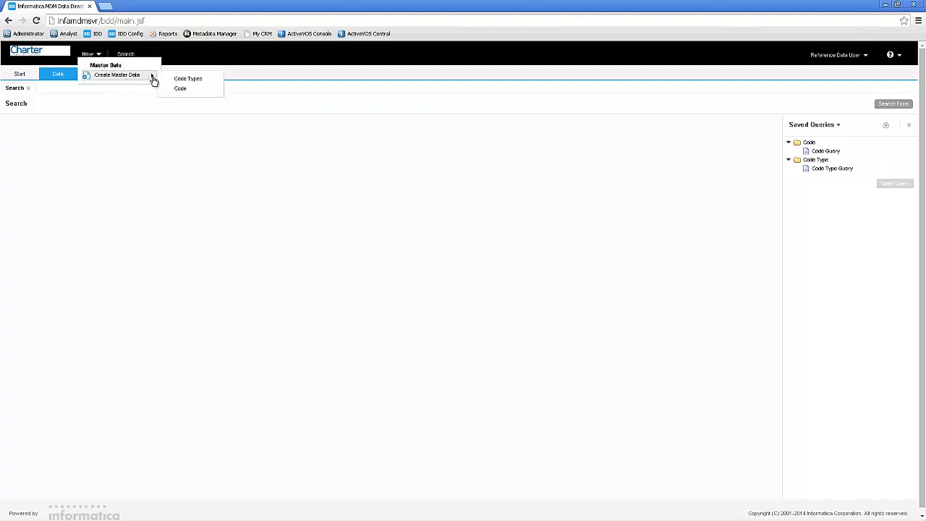
click(181, 88)
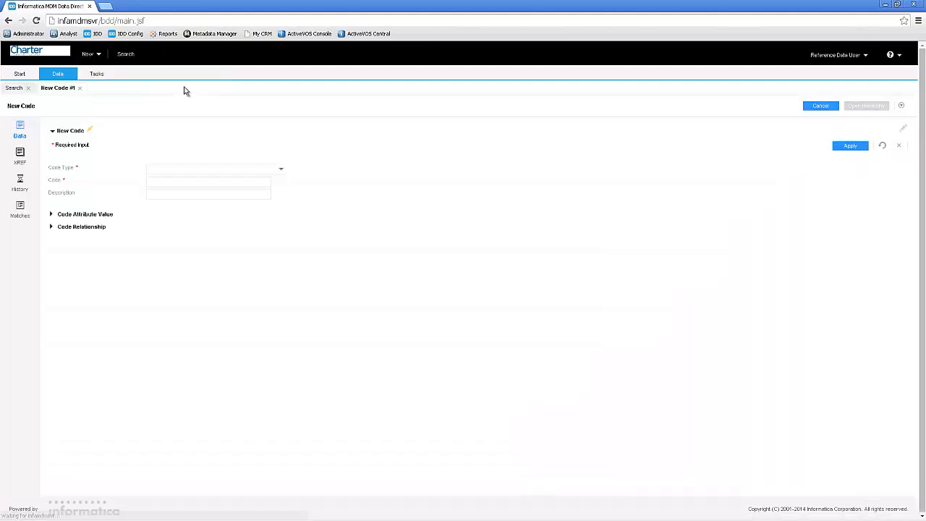
click(281, 172)
click(244, 182)
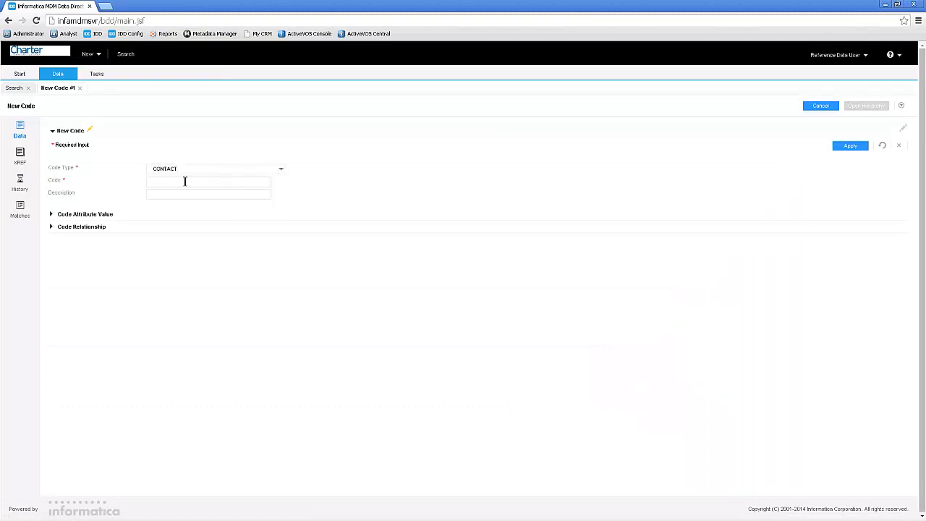
click(185, 182)
text(2)
click(180, 195)
text(Answered)
click(843, 150)
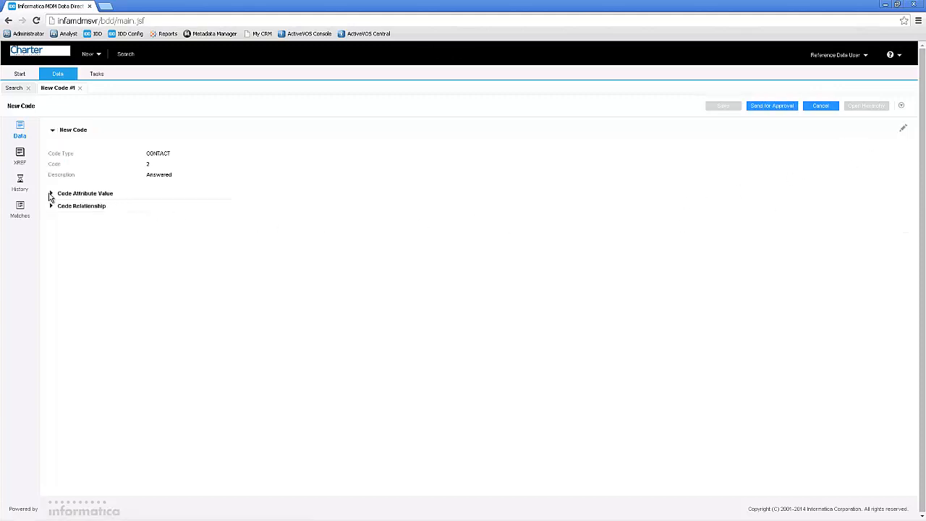
- Add and apply a code attribute value for code 2 with DataSrcTypeCode set to AVA
click(51, 194)
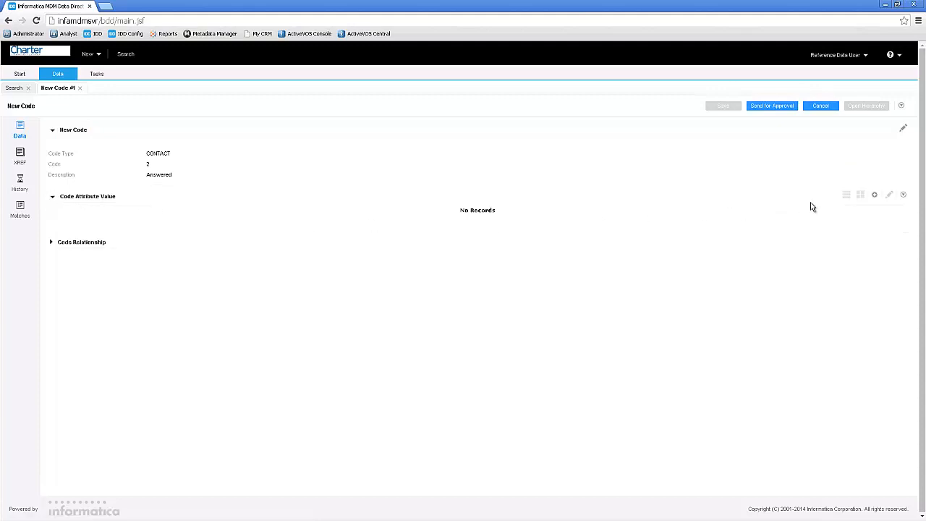
click(874, 195)
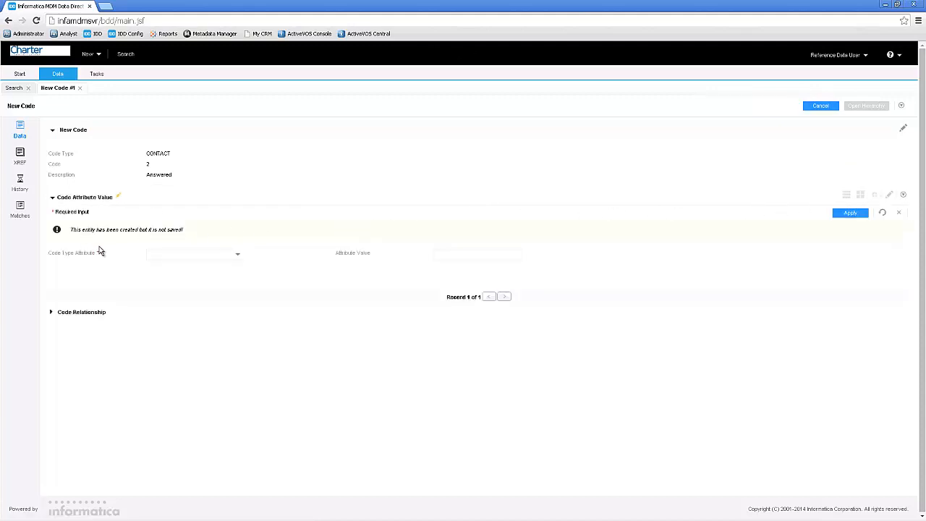
click(238, 255)
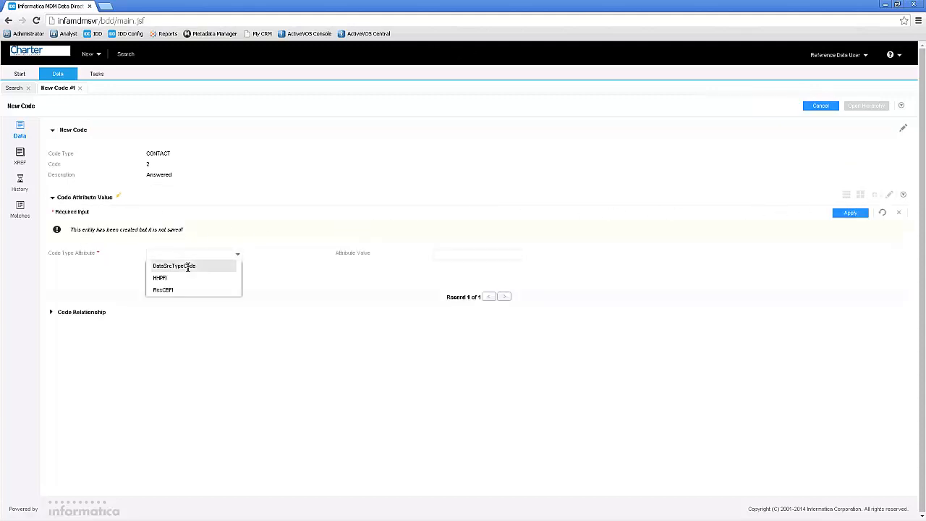
click(191, 266)
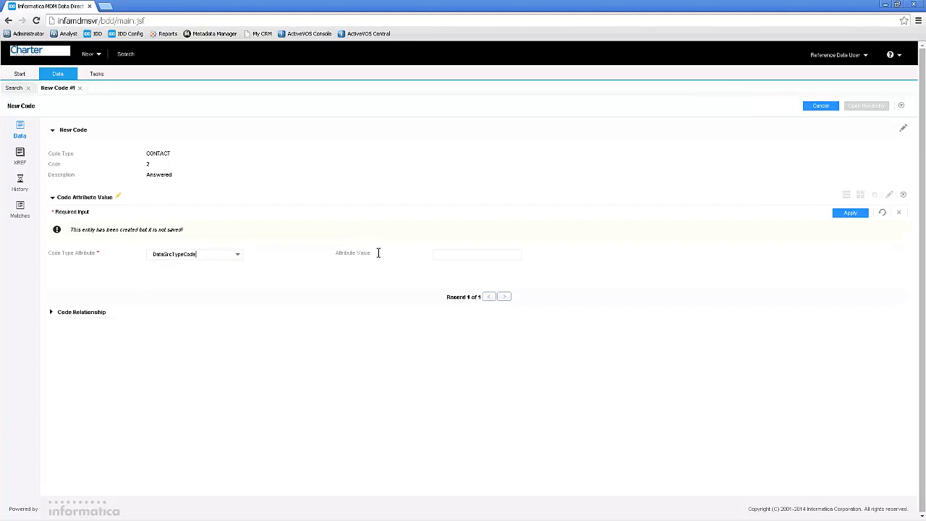
click(464, 255)
text(AVA)
click(851, 217)
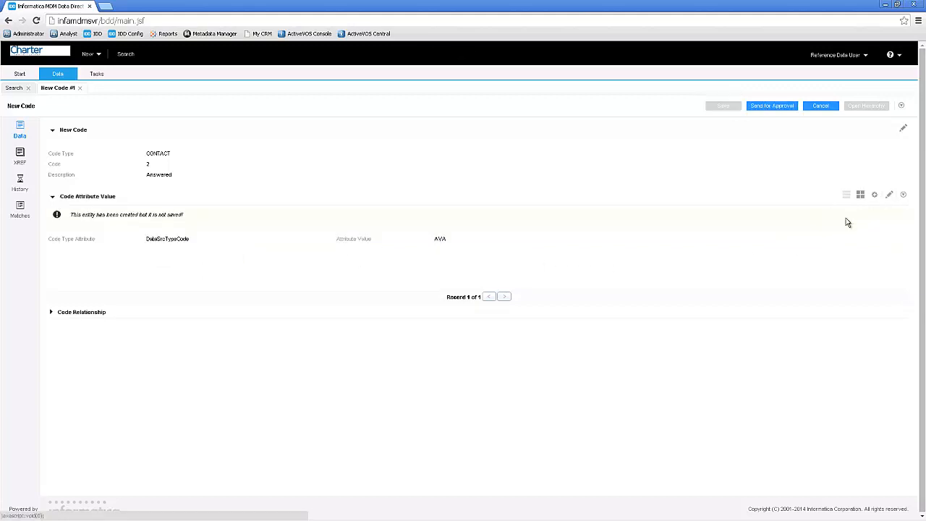
- Send code 2 for approval with a comment noting another code for approval, and dismiss the task confirmation
click(777, 108)
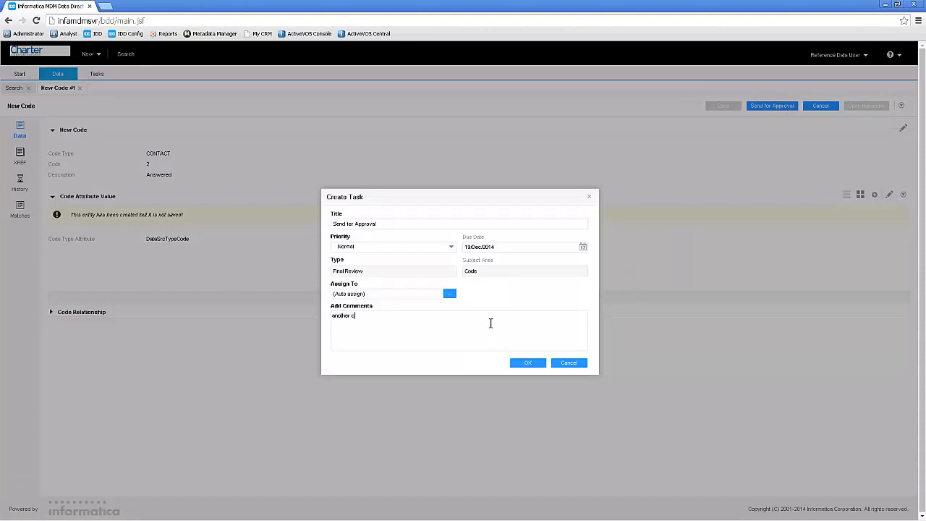
text(ode for approval)
click(528, 364)
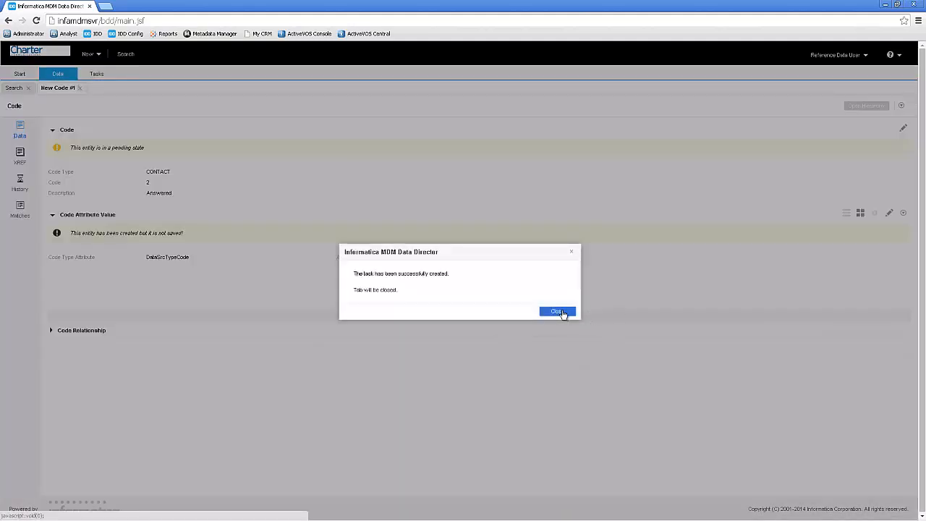
click(562, 311)
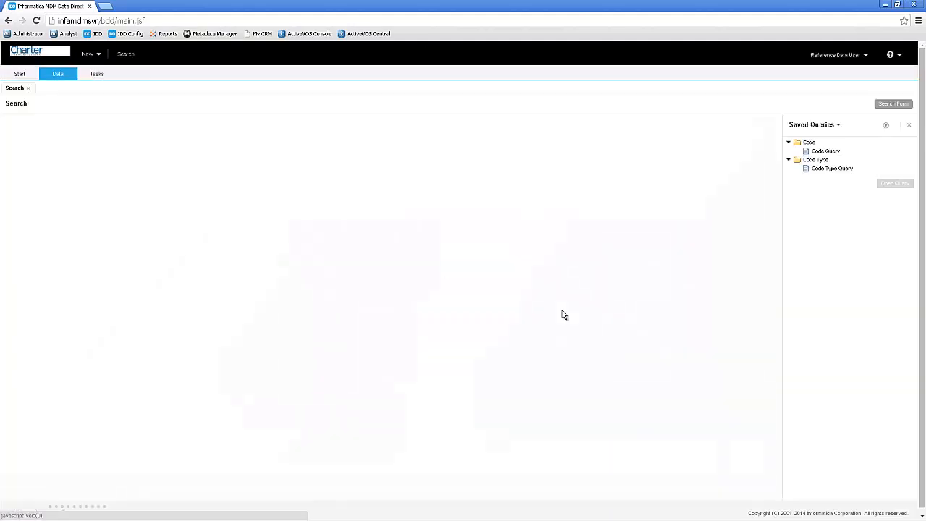
- Create a new Code record with type CONTACT, code 3 and description Abandoned, and apply its details
click(97, 55)
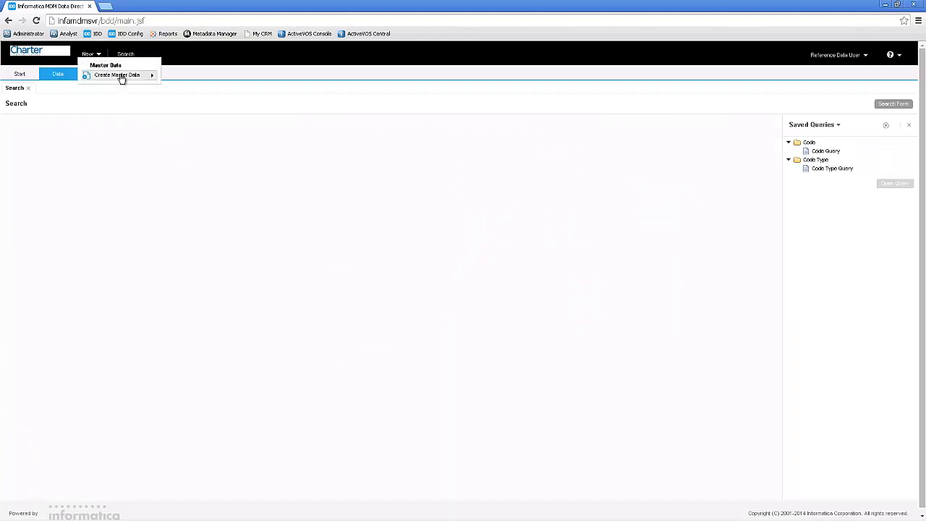
mouse_move(134, 76)
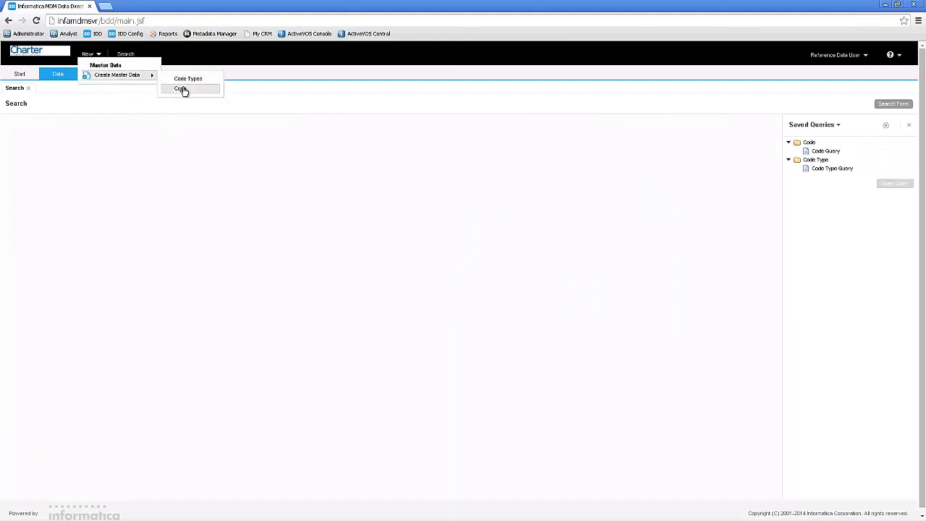
click(181, 87)
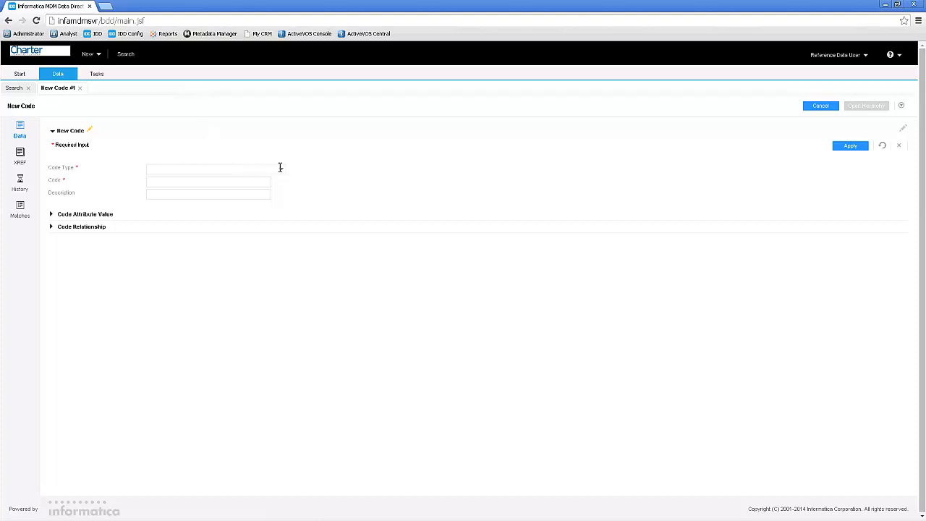
click(281, 170)
click(206, 181)
click(219, 184)
text(3)
key(Tab)
text(Abandoned)
click(850, 145)
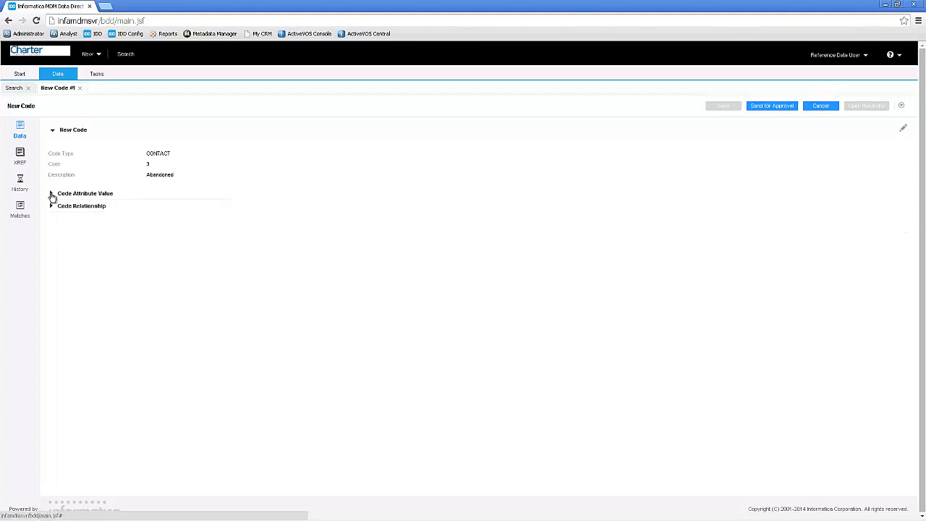
- Add and apply a code attribute value for code 3 with DataSrcTypeCode set to AVA
click(52, 195)
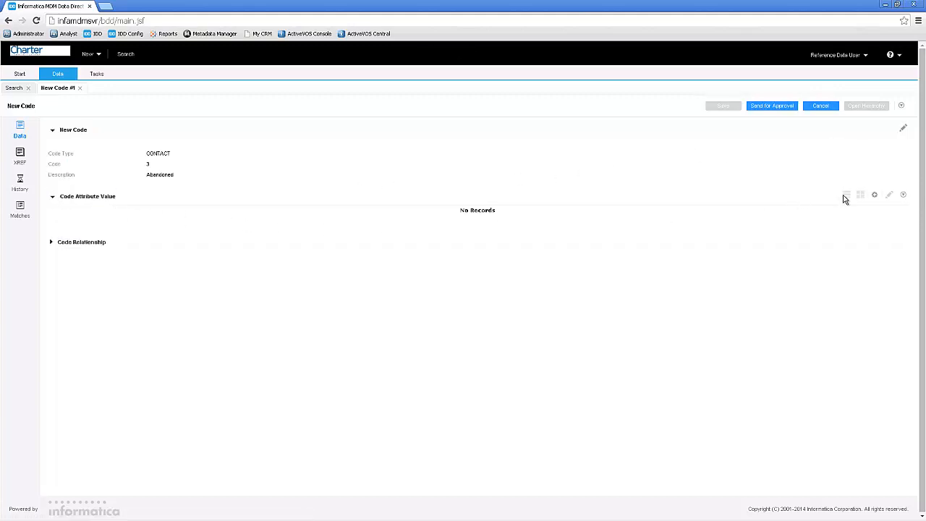
click(873, 197)
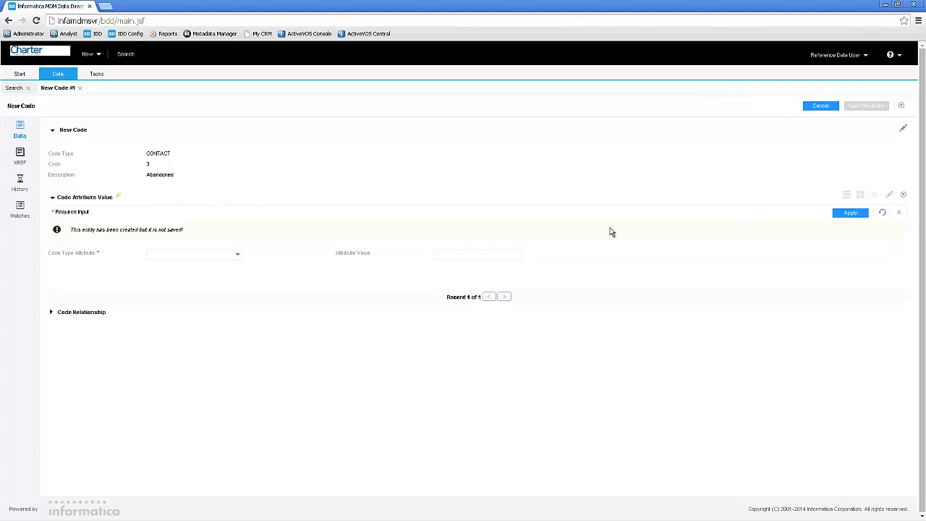
click(235, 256)
click(199, 266)
click(451, 253)
text(AVA)
click(843, 214)
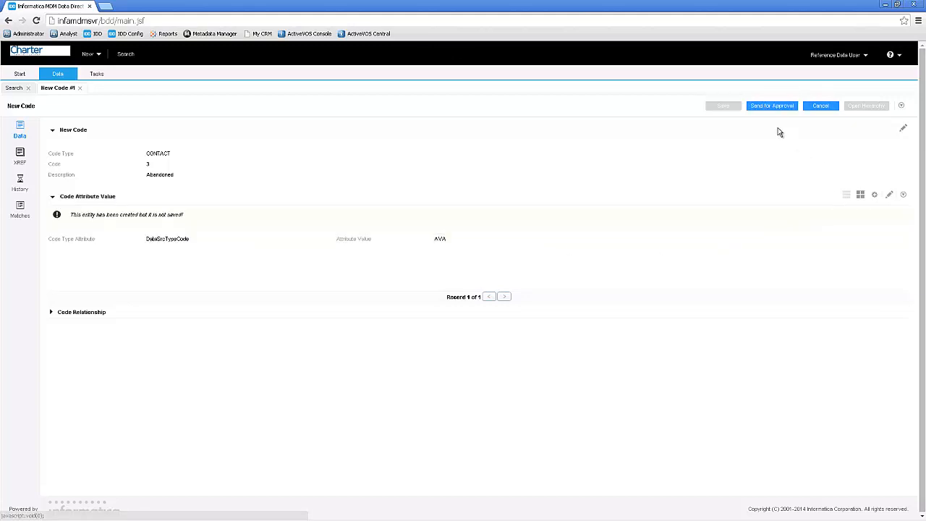
- Send code 3 for approval with the default task settings and no comment, and dismiss the task confirmation
click(771, 107)
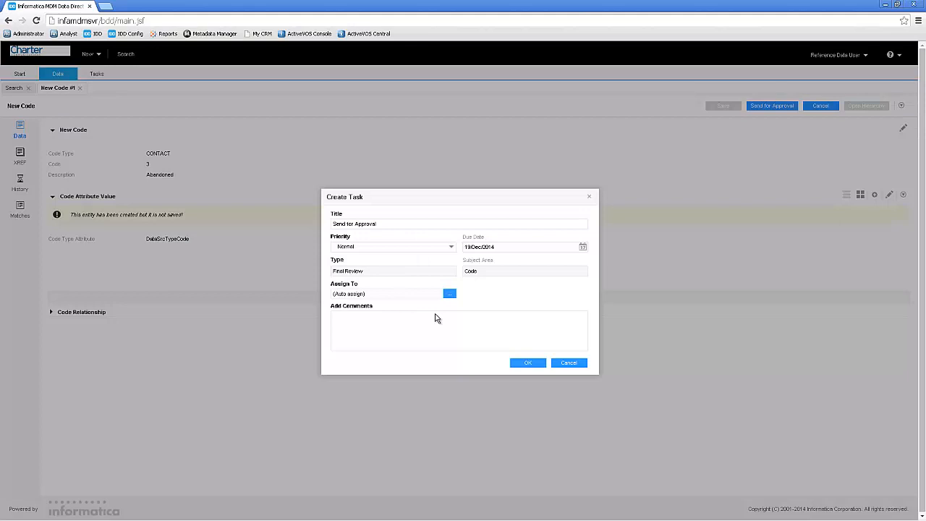
click(521, 363)
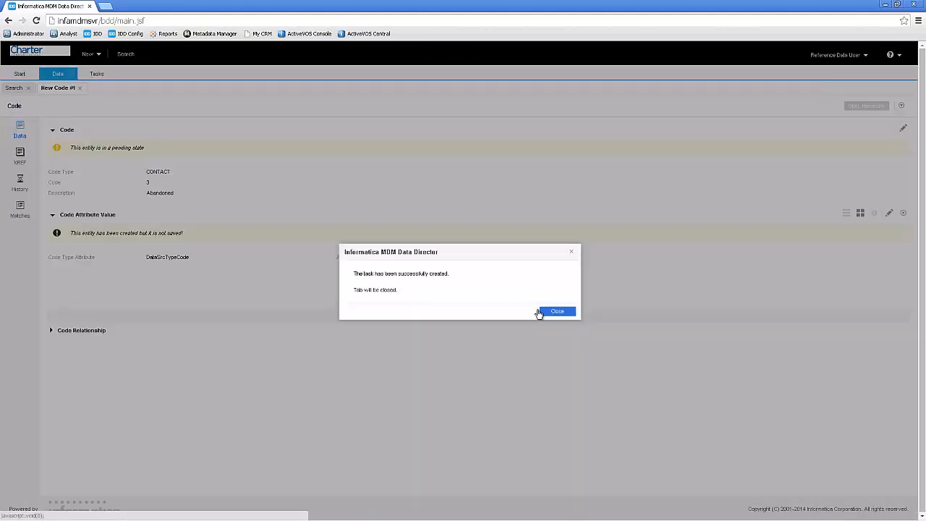
click(556, 311)
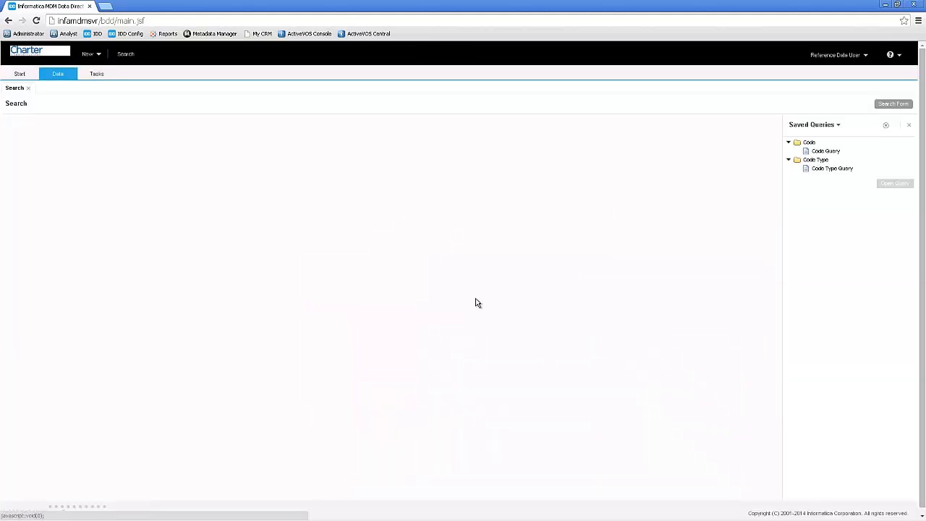
- Start a new Code record with type CONTACT, code 4 and description Outsourced
click(91, 54)
mouse_move(122, 79)
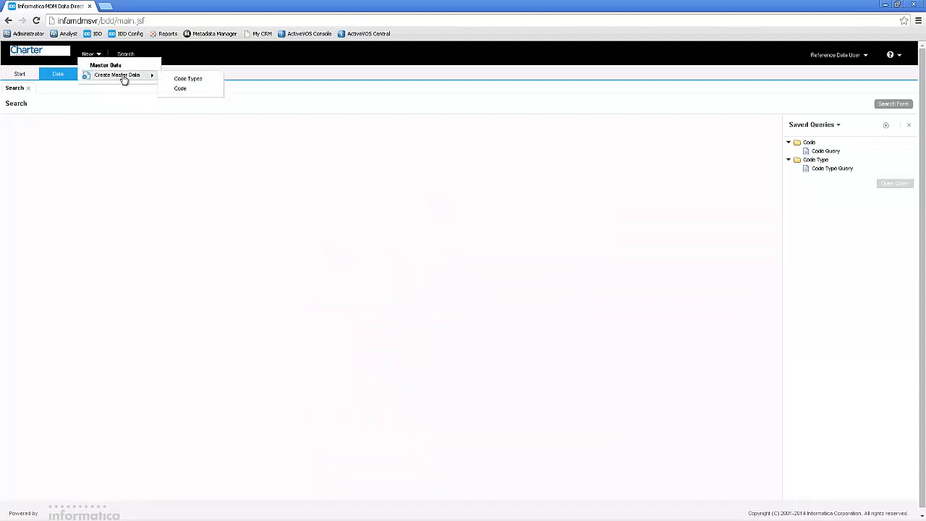
click(182, 89)
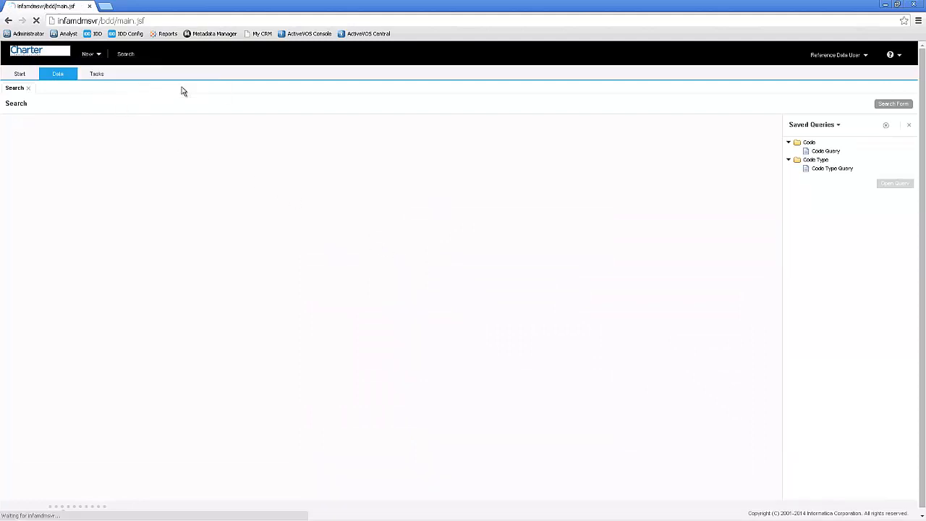
click(283, 173)
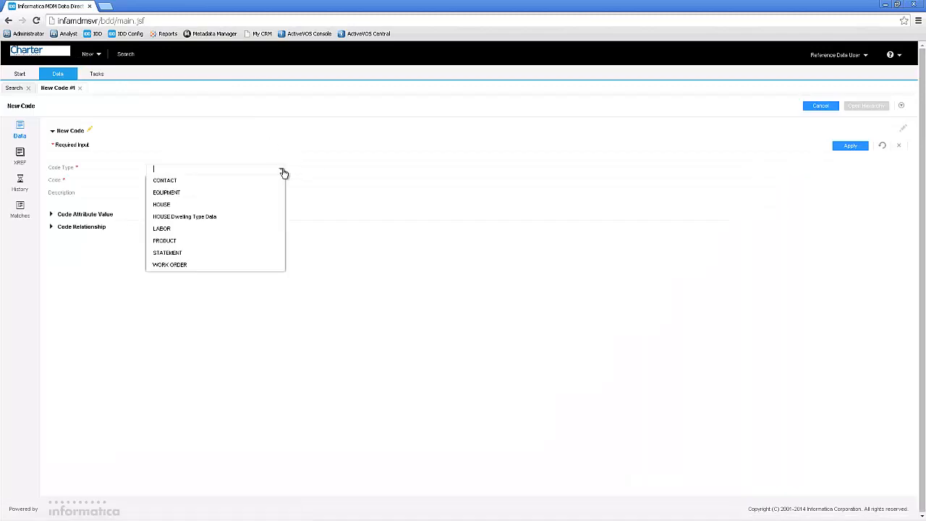
click(239, 180)
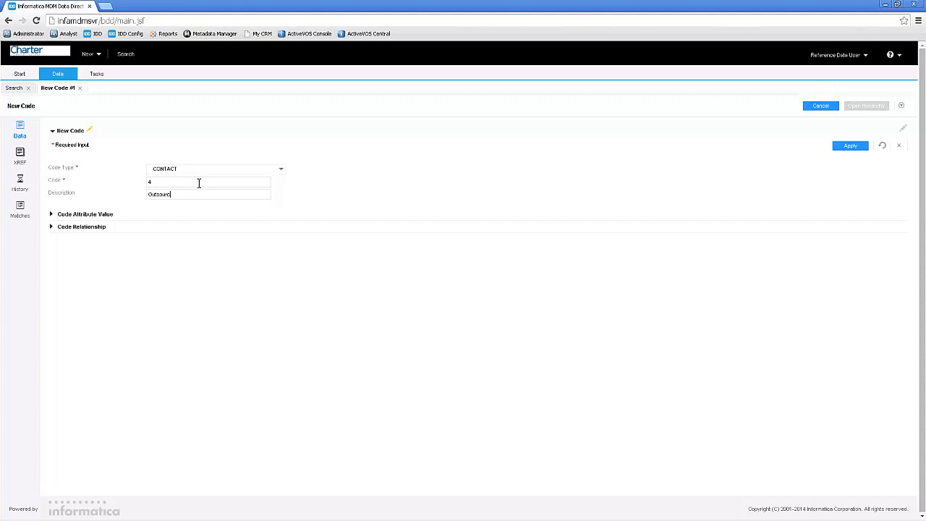
- Add a code attribute value with DataSrcTypeCode set to AVA to code 4, and apply both the attribute and the code details
click(91, 215)
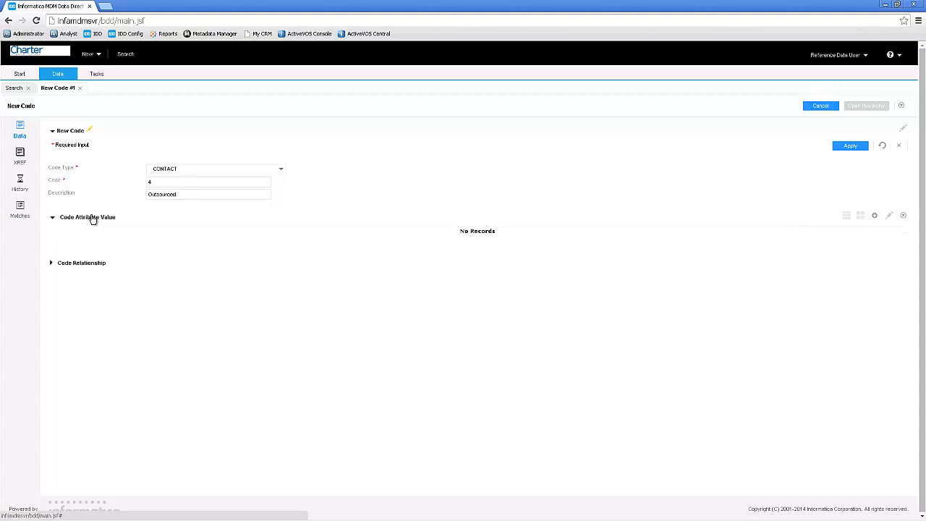
click(875, 215)
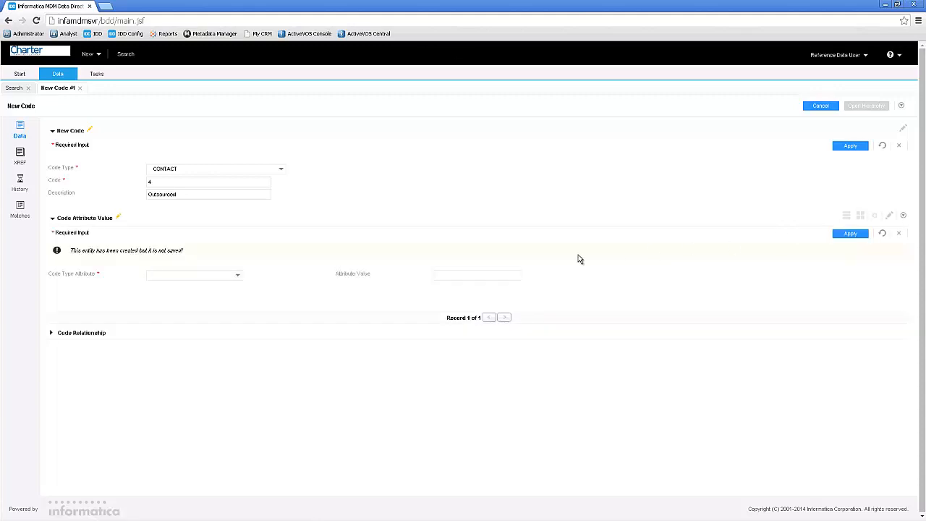
click(232, 276)
click(181, 287)
click(453, 275)
text(AVA)
click(860, 233)
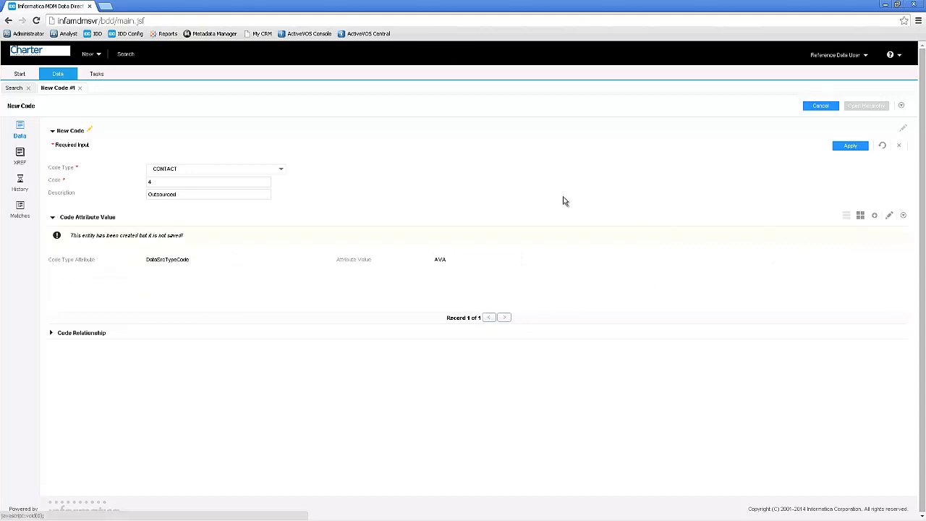
click(841, 147)
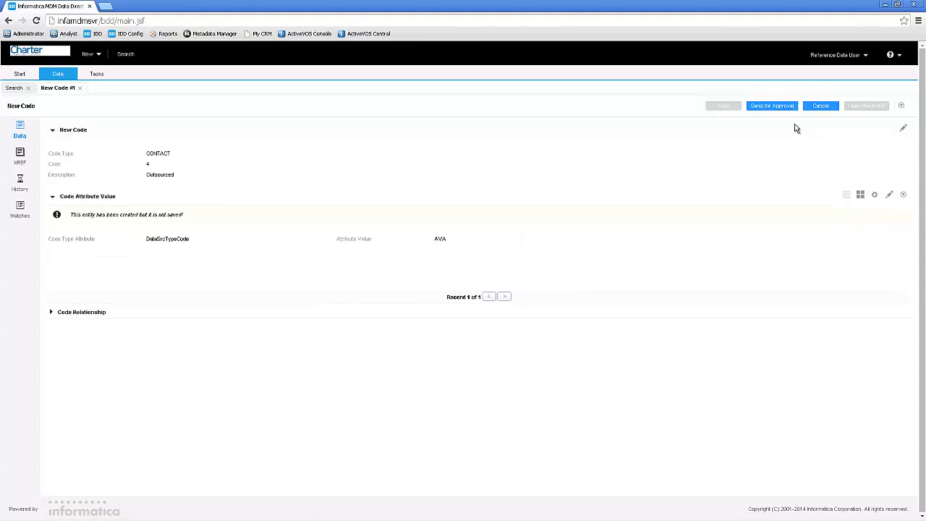
- Send code 4 for approval with the default task settings and no comment, and dismiss the task confirmation
click(774, 109)
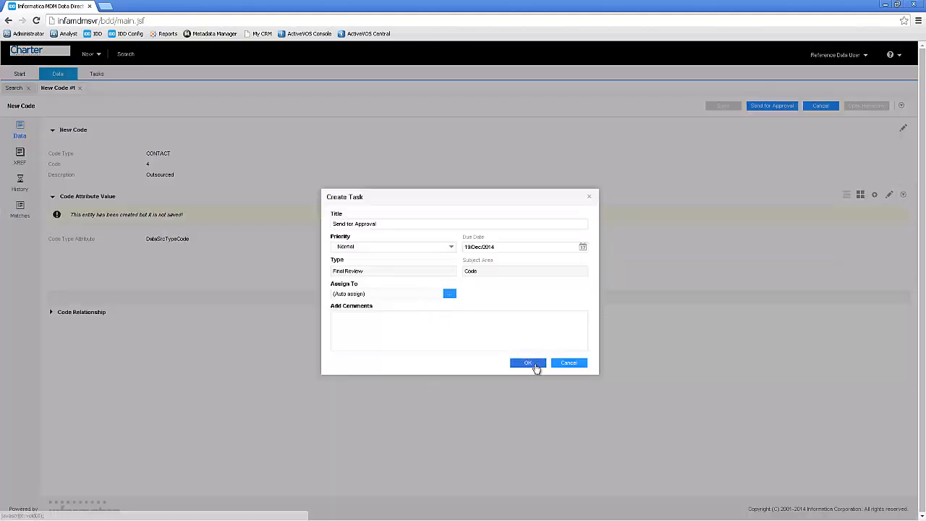
click(528, 363)
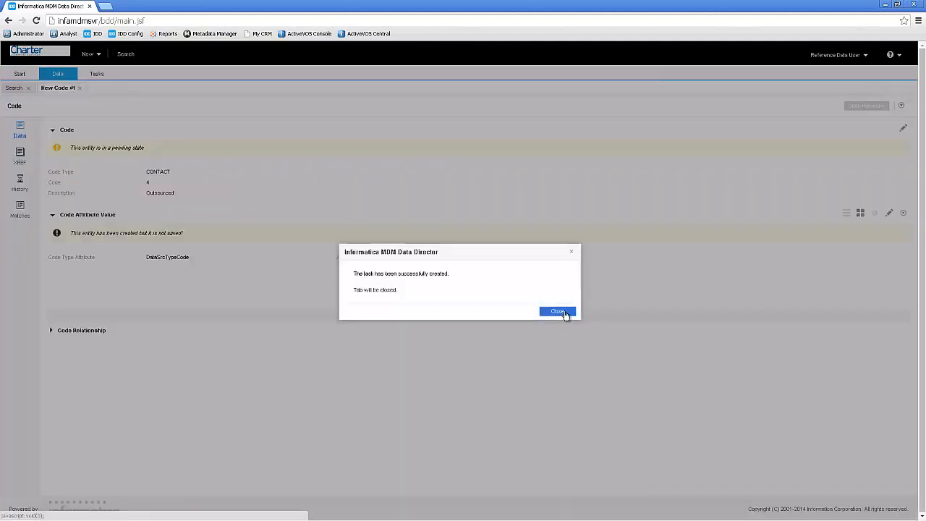
click(564, 312)
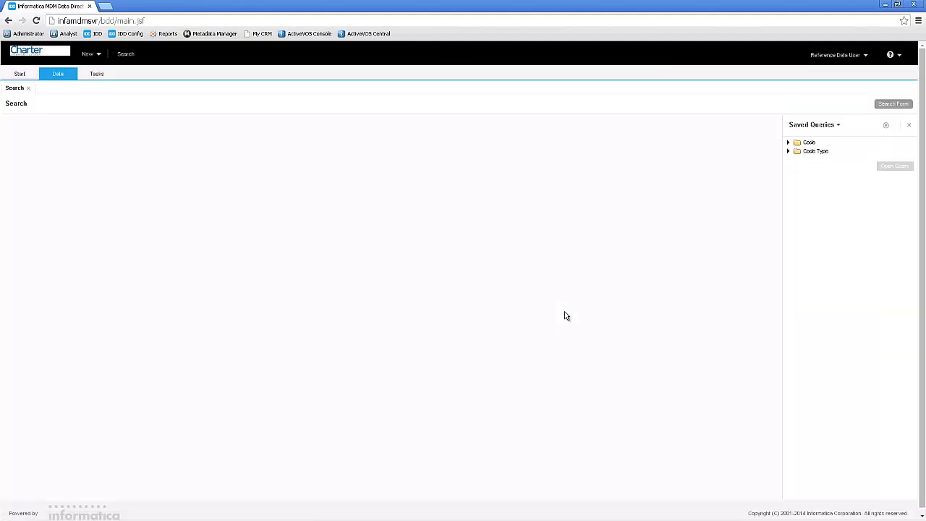
- Log out of the reference data user account and log in as refdatamanager with the prefilled password
click(865, 56)
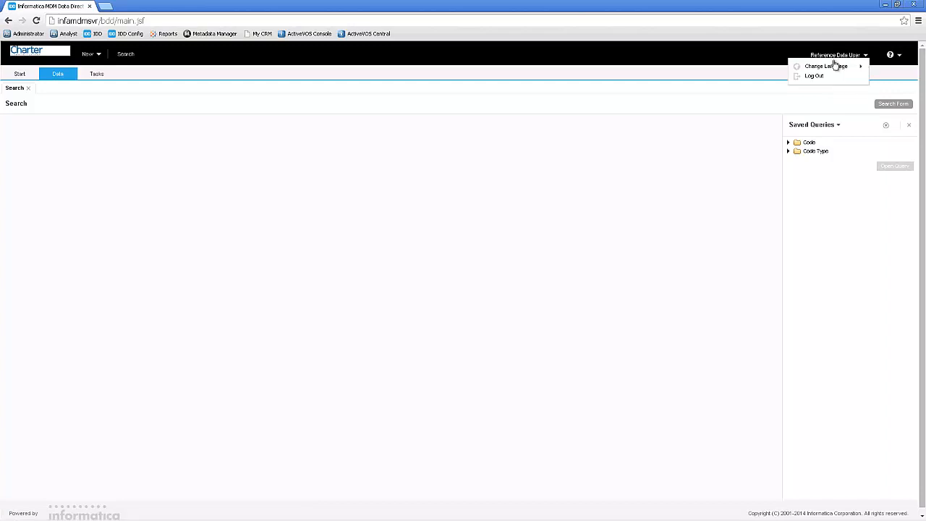
click(814, 76)
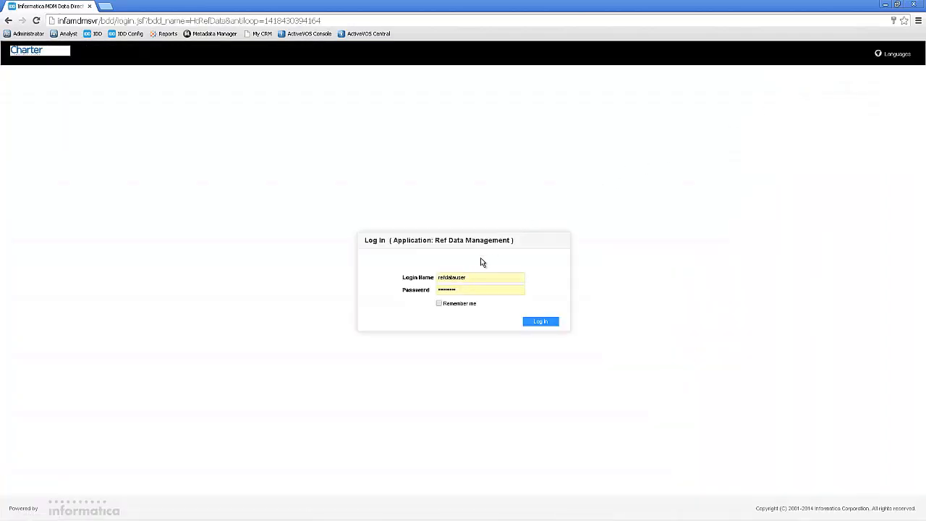
double_click(462, 277)
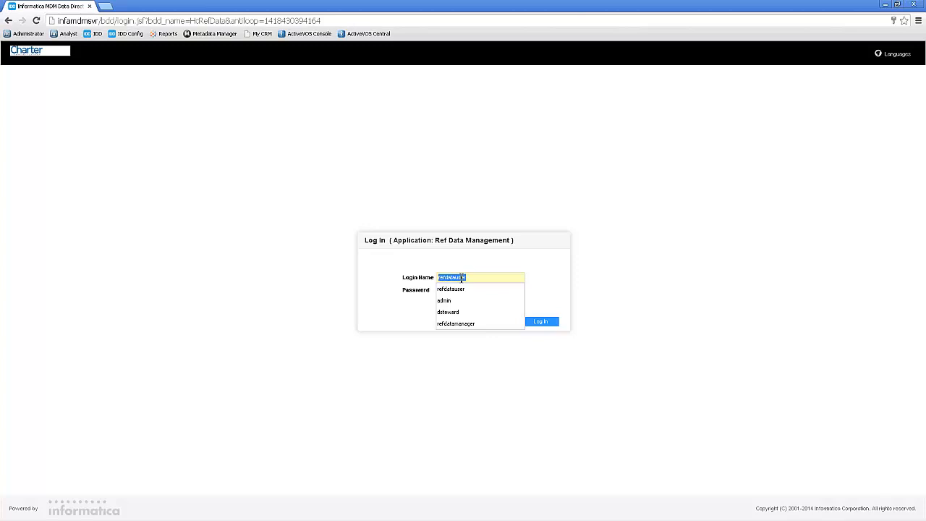
text(refdatamanag)
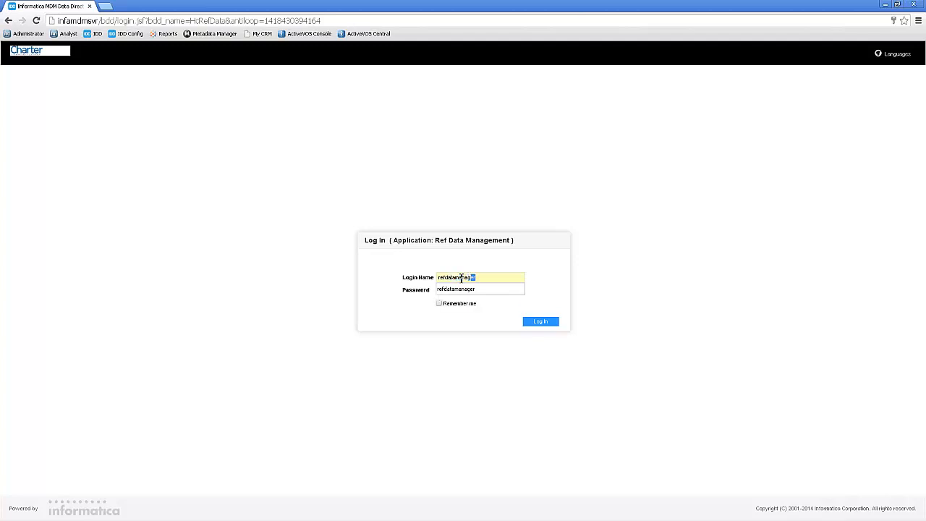
key(Tab)
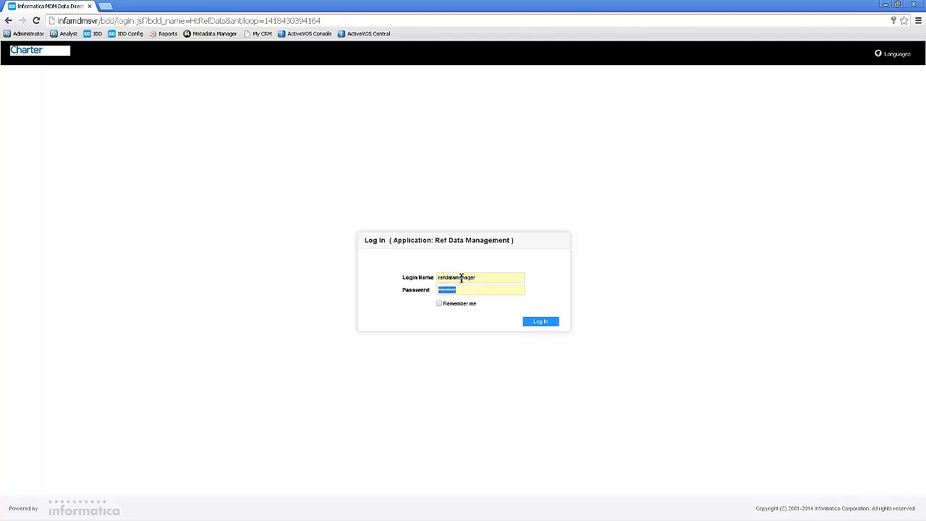
click(544, 322)
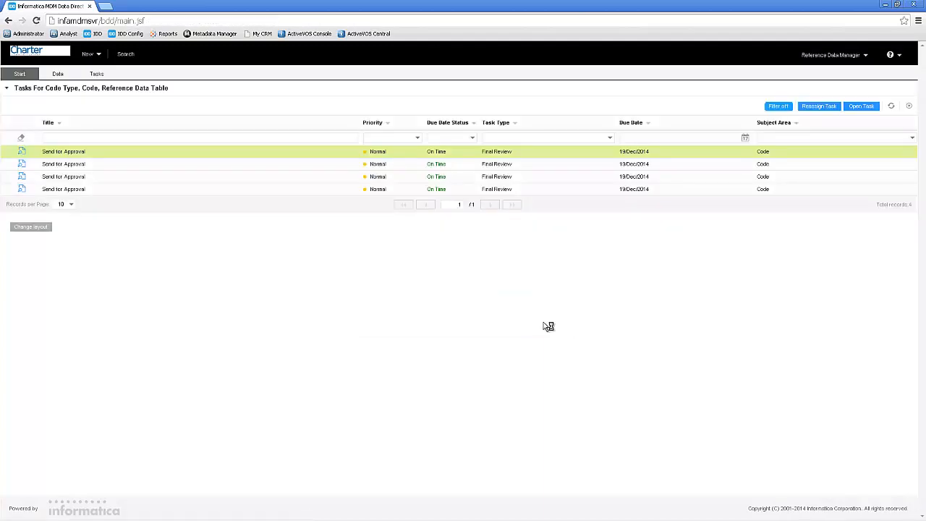
- Open the last Send for Approval task in the list, approve CONTACT code 1 without a comment, and dismiss the confirmation
click(23, 190)
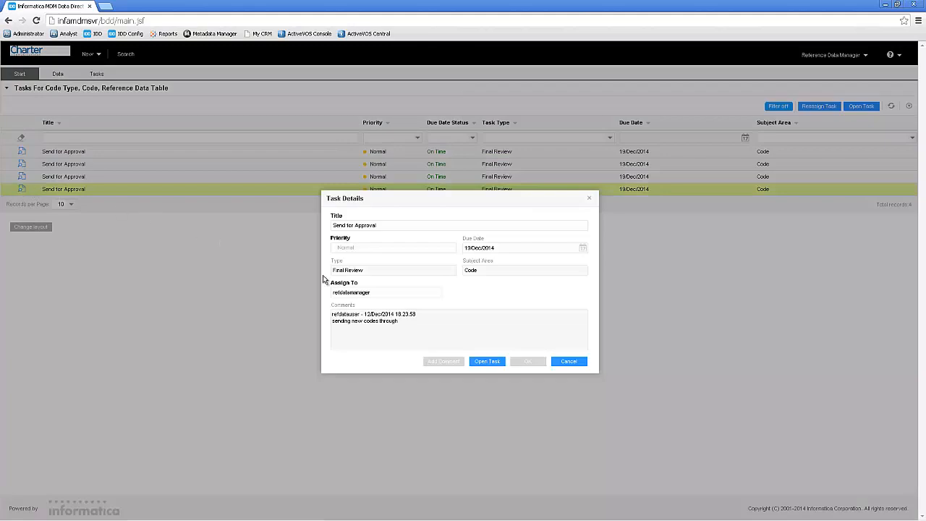
click(486, 362)
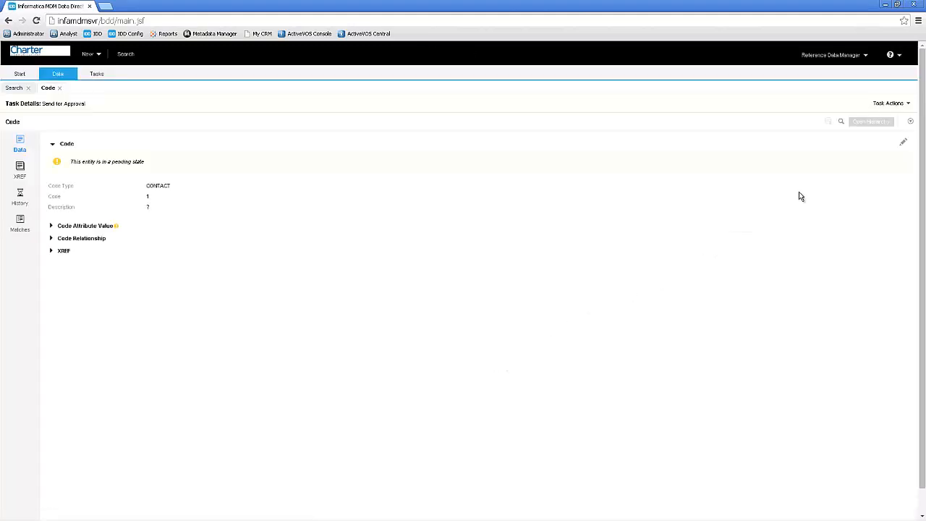
click(881, 105)
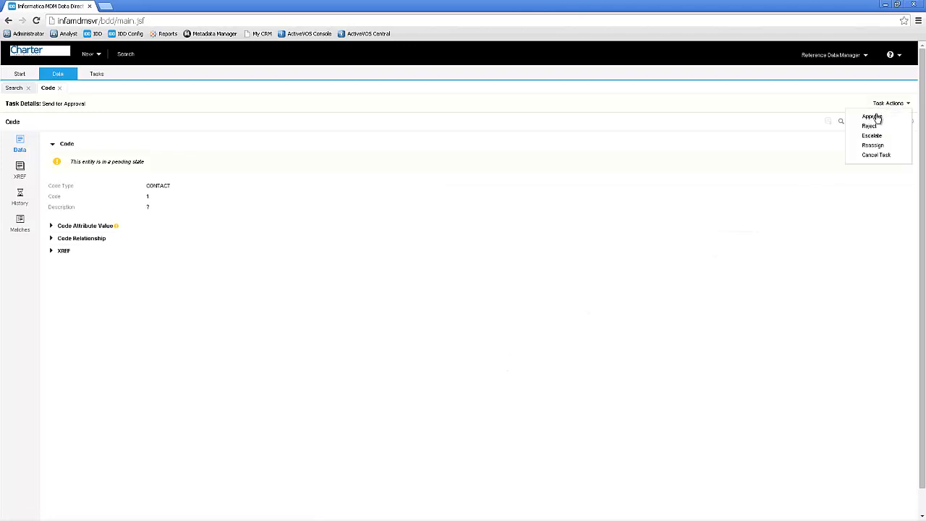
click(873, 117)
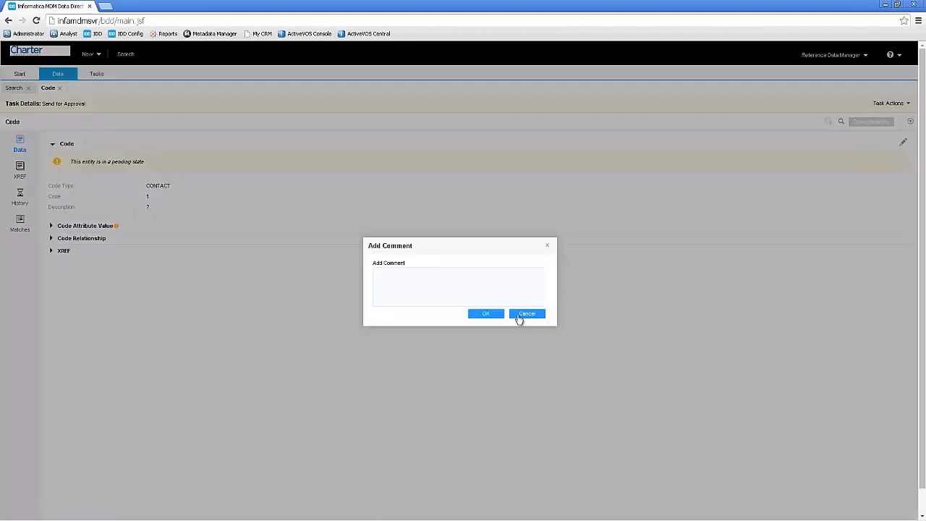
click(492, 314)
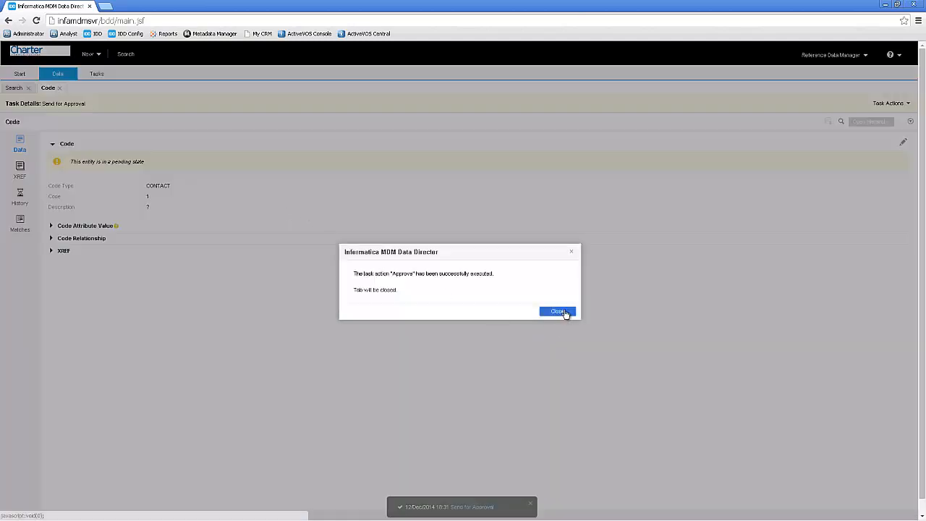
click(557, 311)
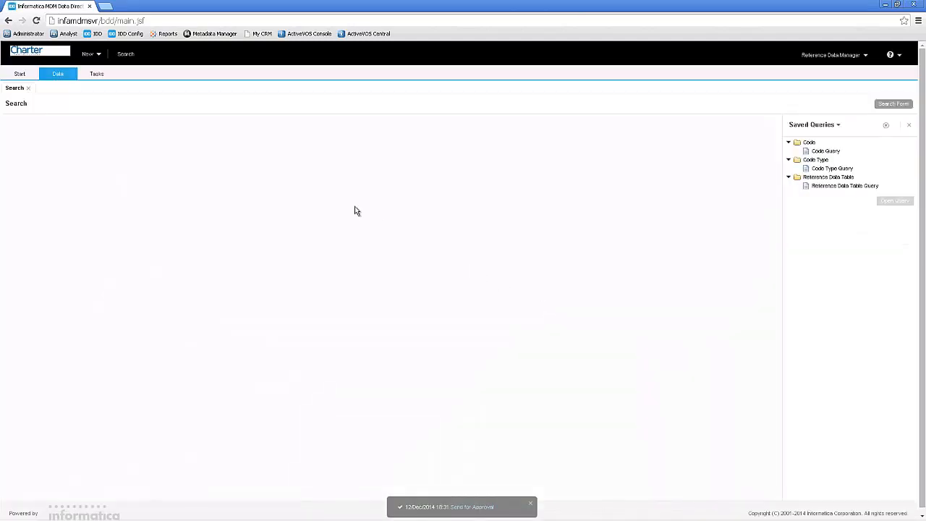
- Open the first Send for Approval task in the list, approve CONTACT code 4 without a comment, and dismiss the confirmation
click(20, 73)
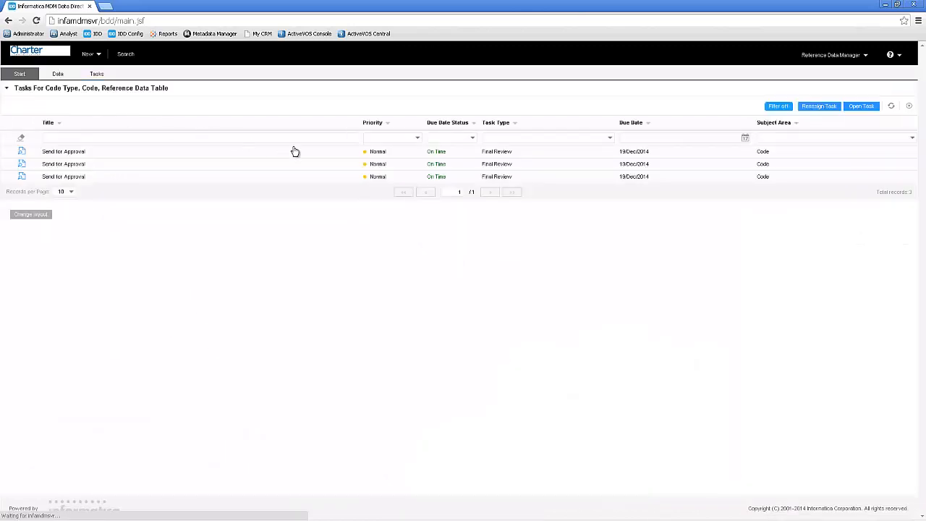
click(411, 156)
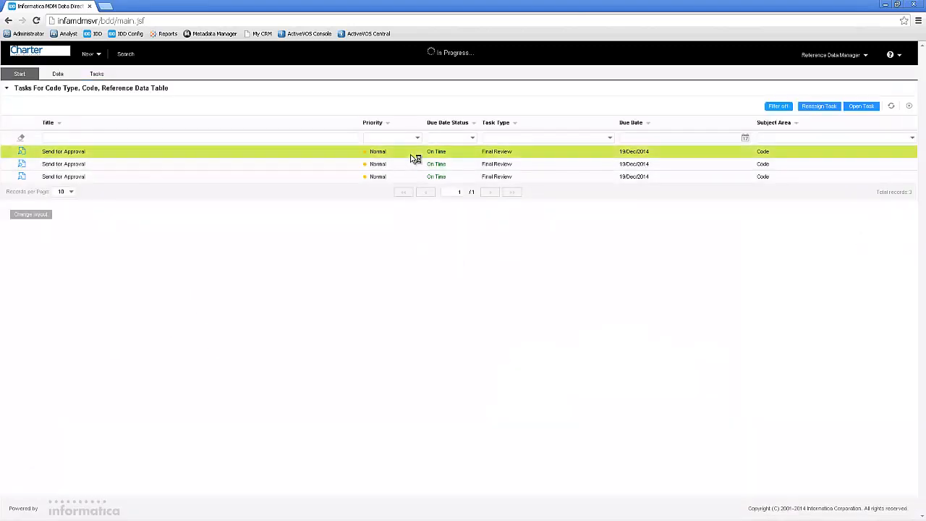
double_click(411, 155)
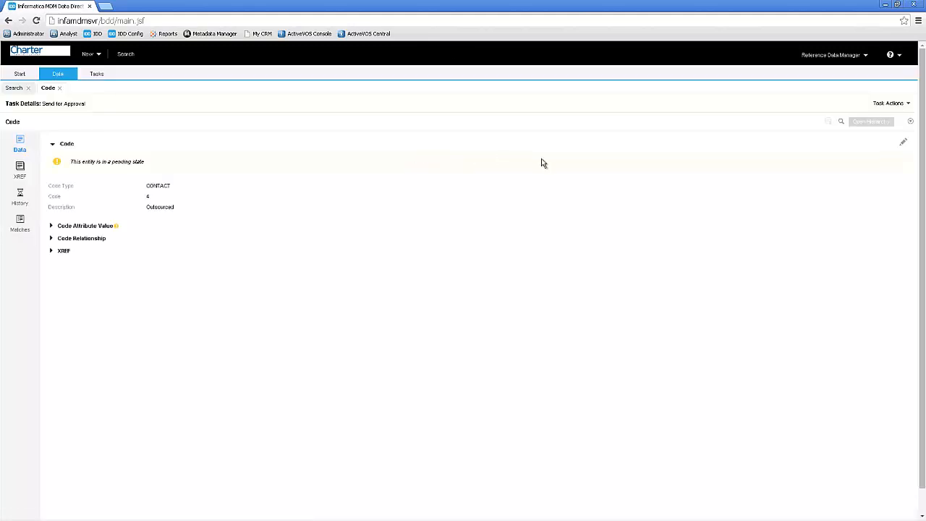
click(901, 104)
click(872, 117)
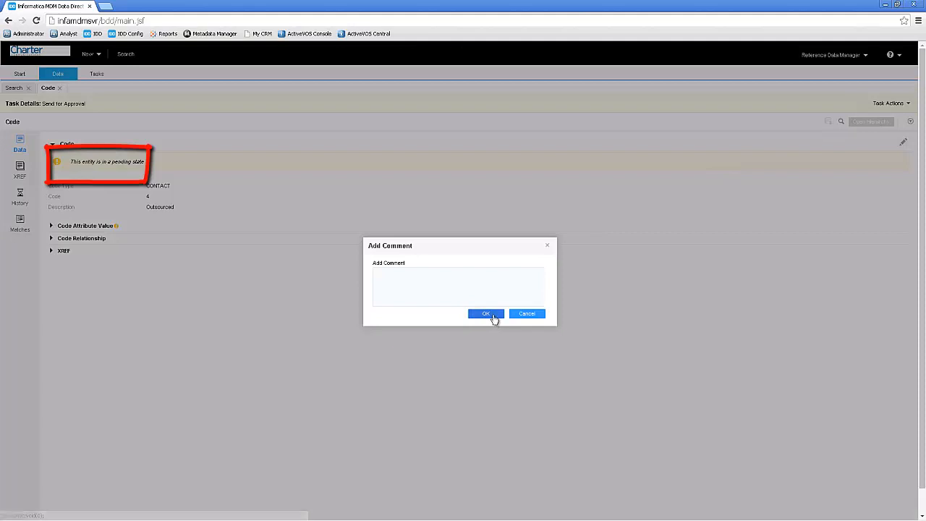
click(490, 317)
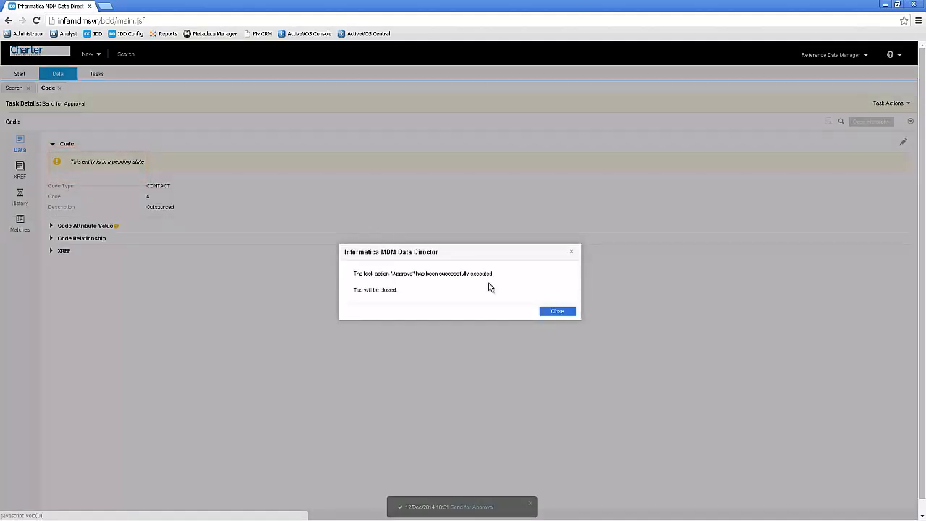
click(568, 312)
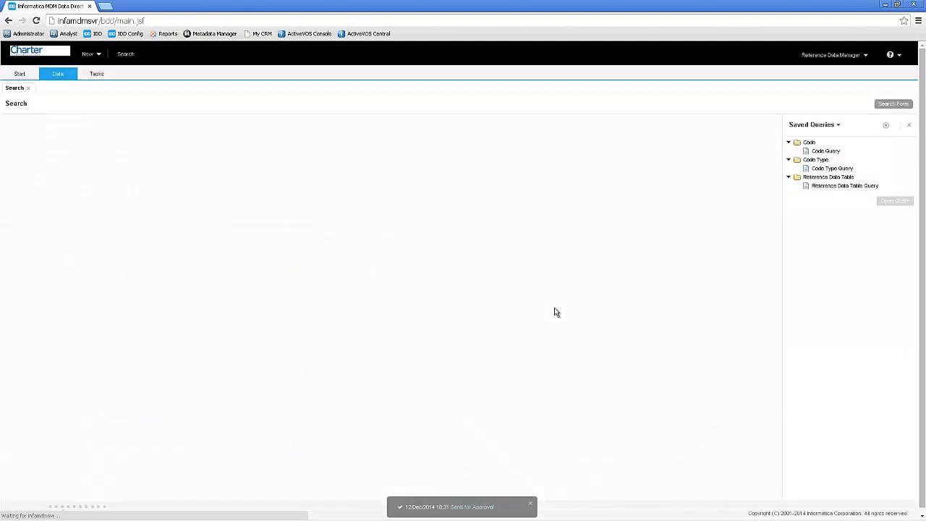
- Return to the task list, open its first task, approve CONTACT code 3 without a comment, and dismiss the confirmation
click(20, 75)
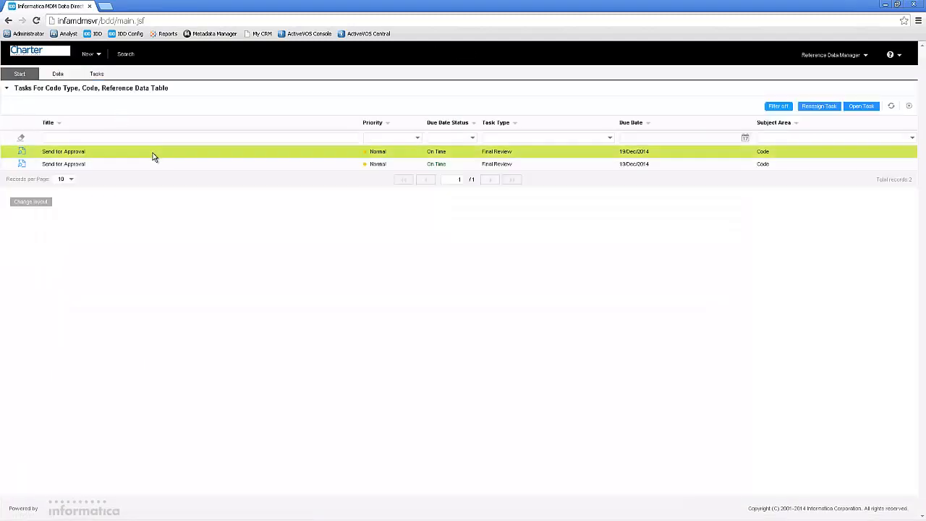
click(154, 155)
double_click(156, 156)
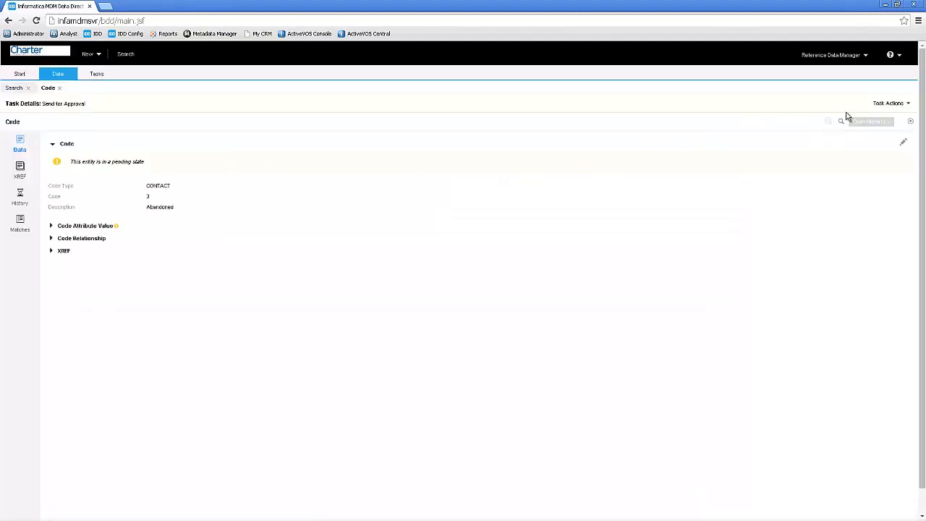
click(881, 106)
click(874, 119)
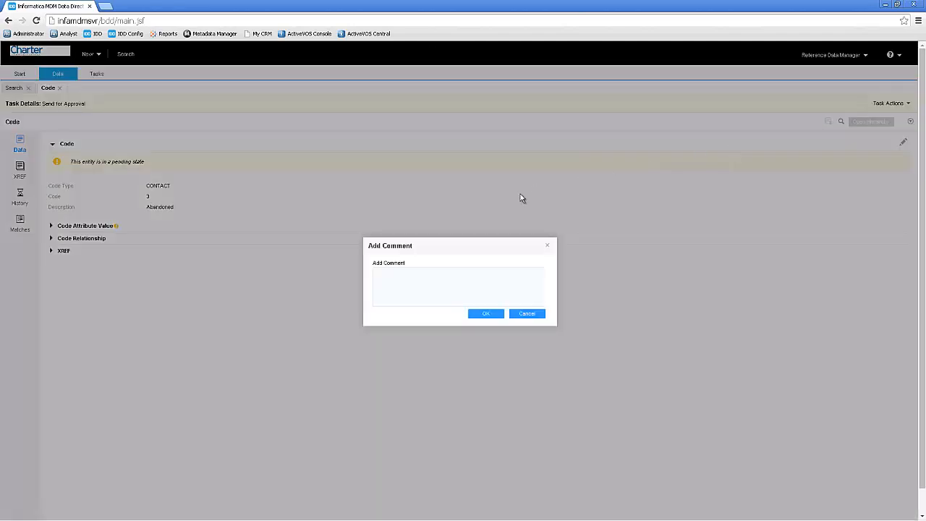
click(486, 314)
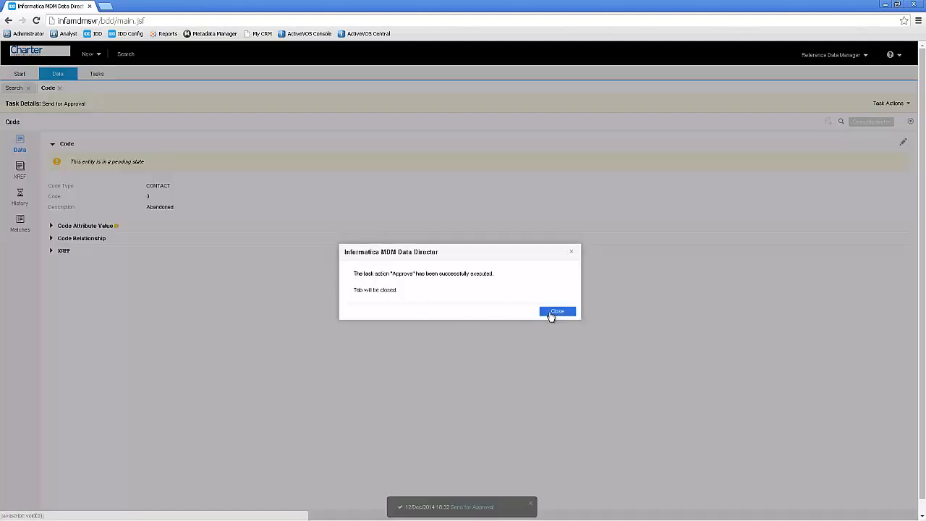
click(551, 314)
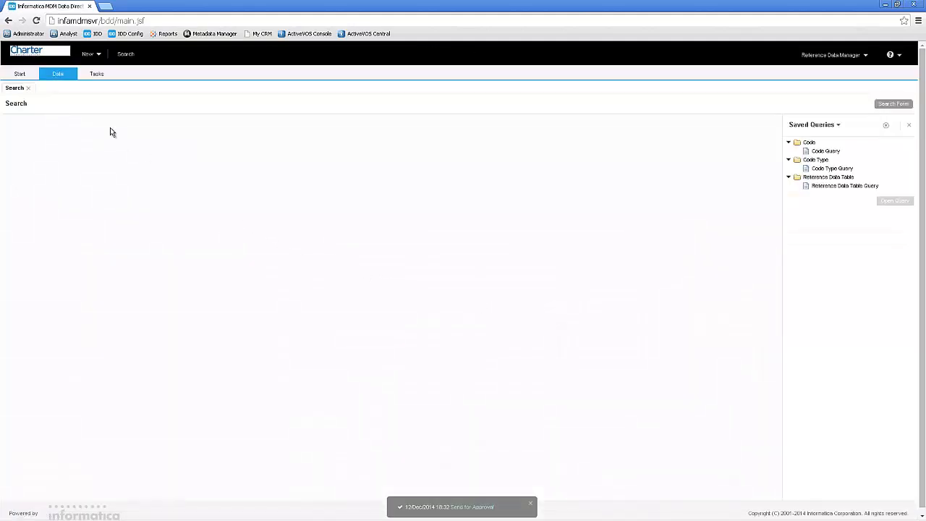
- Open the remaining Send for Approval task, show the code attribute value of CONTACT code 2, and approve the task without a comment
click(22, 74)
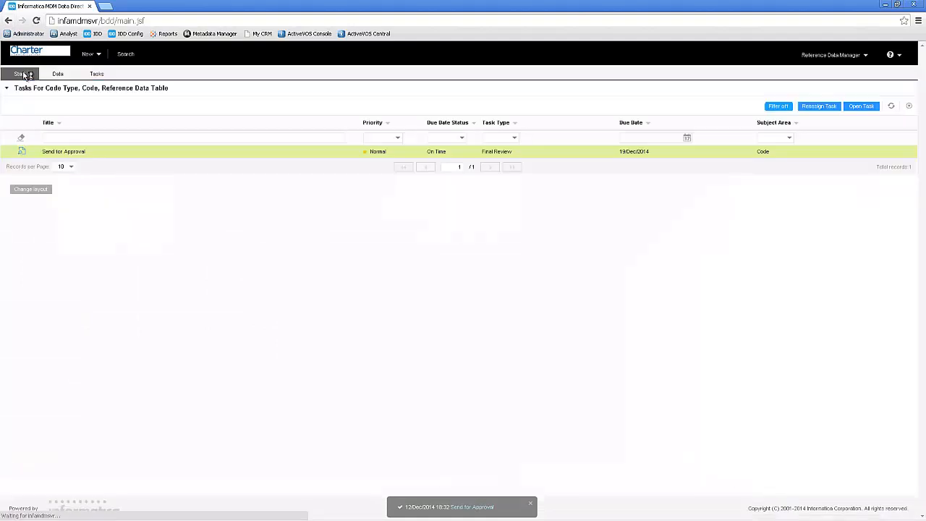
double_click(366, 154)
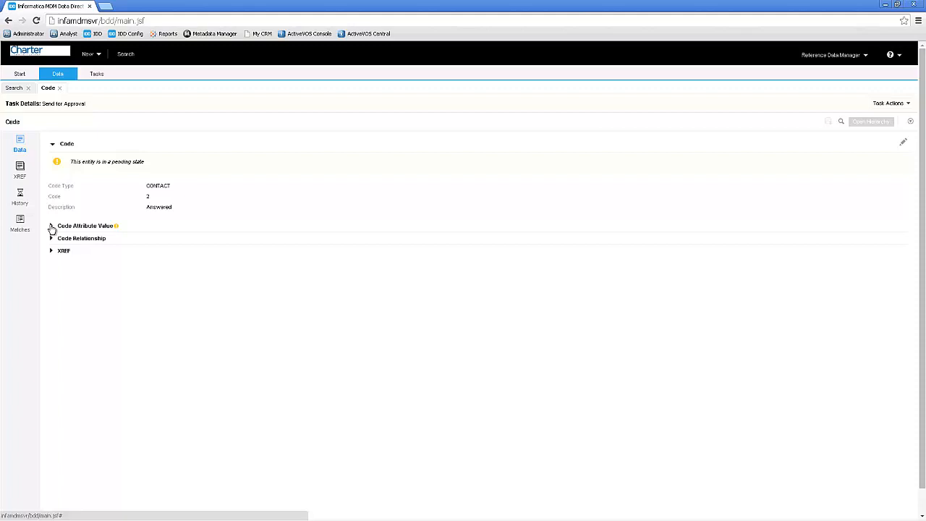
click(51, 227)
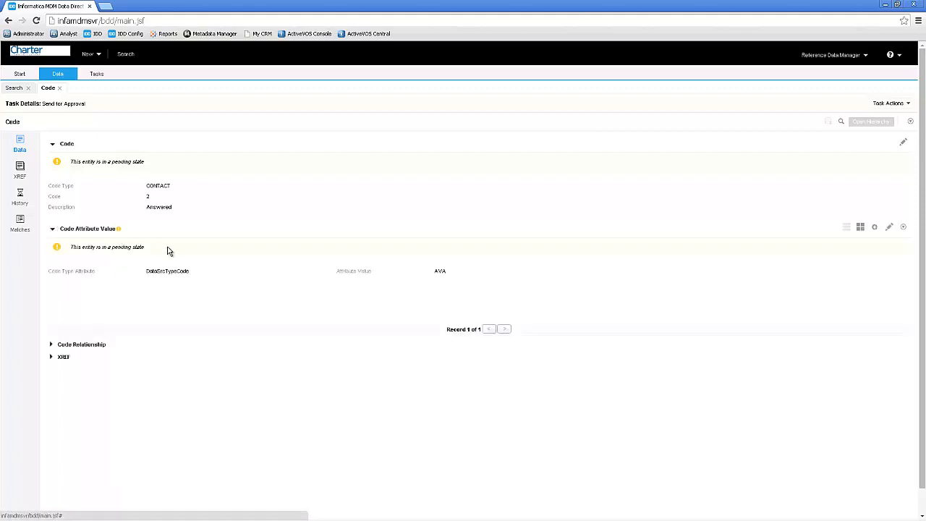
click(878, 105)
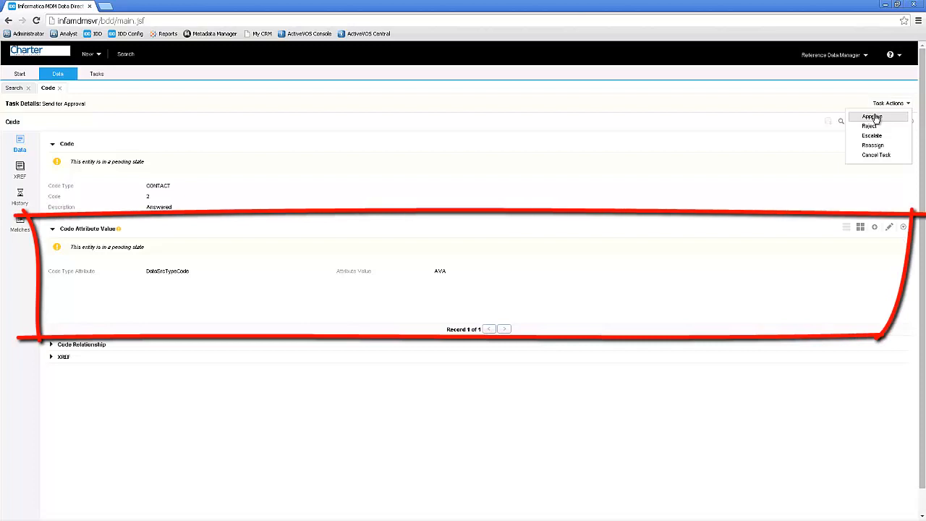
click(873, 117)
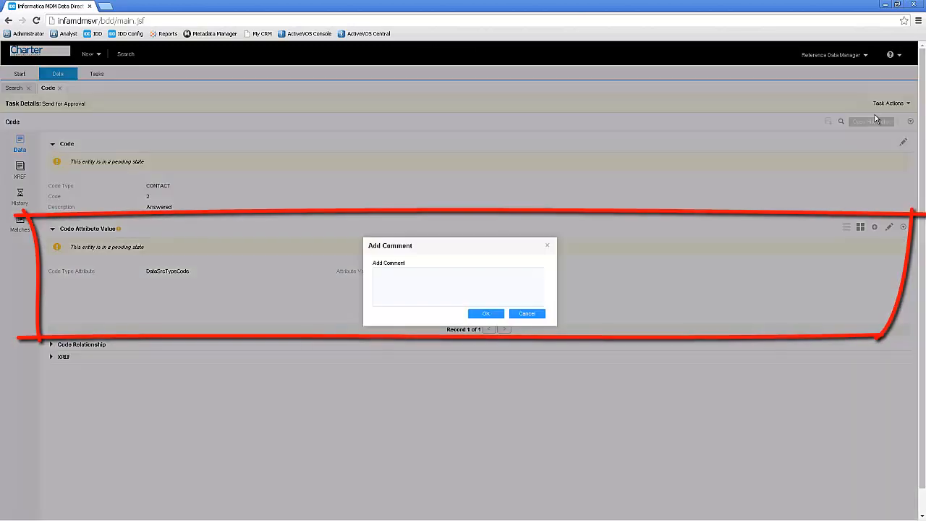
click(497, 315)
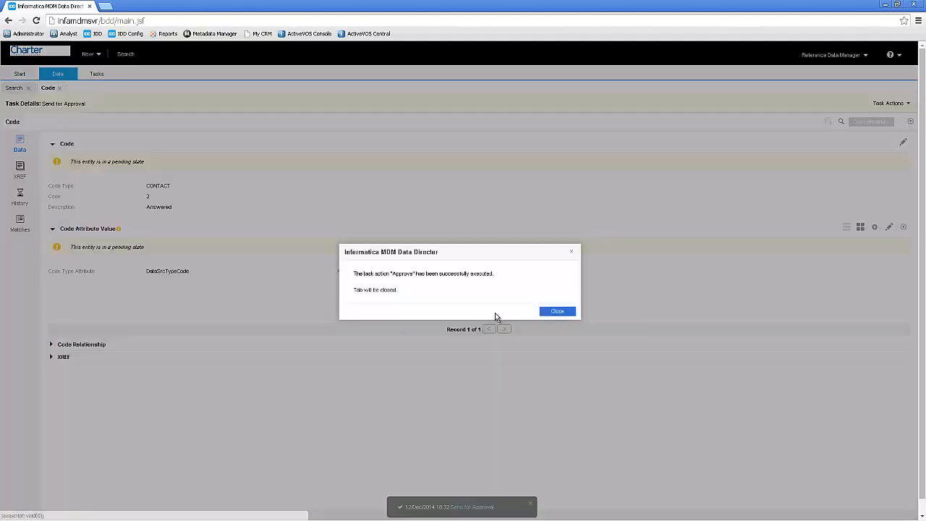
click(555, 312)
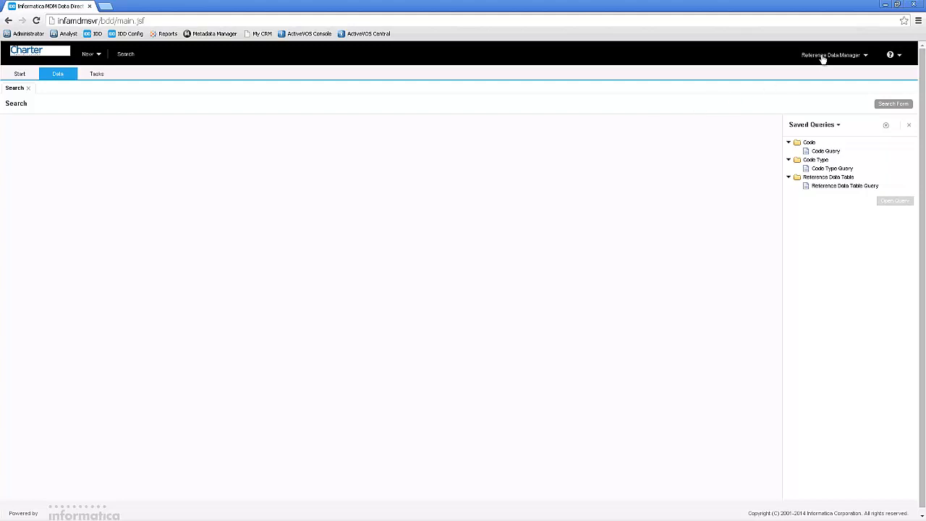
- Open the saved Code Query and search for code 1 and for code 2
click(828, 153)
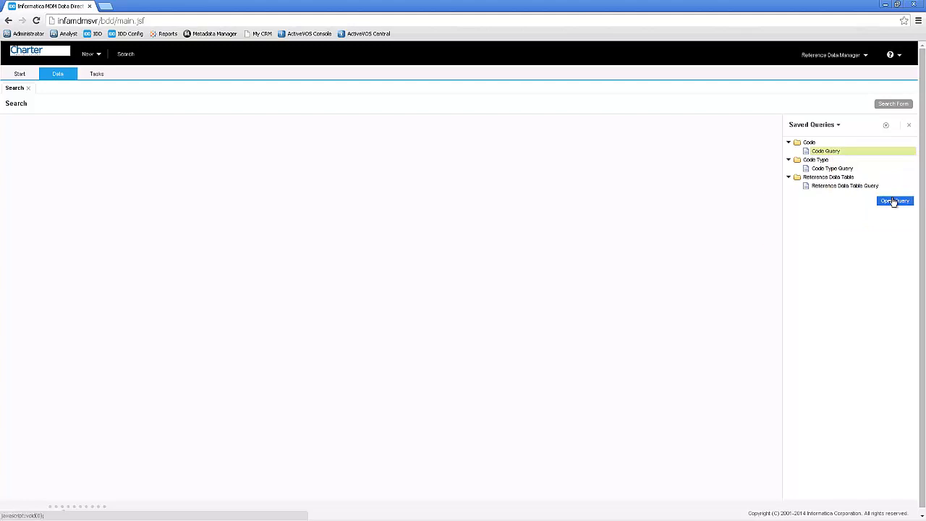
click(895, 202)
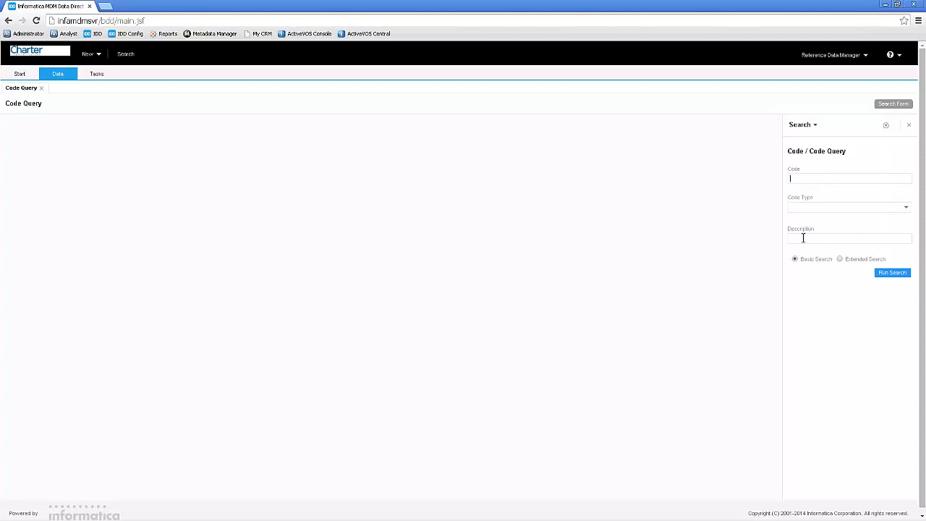
text(1)
key(Return)
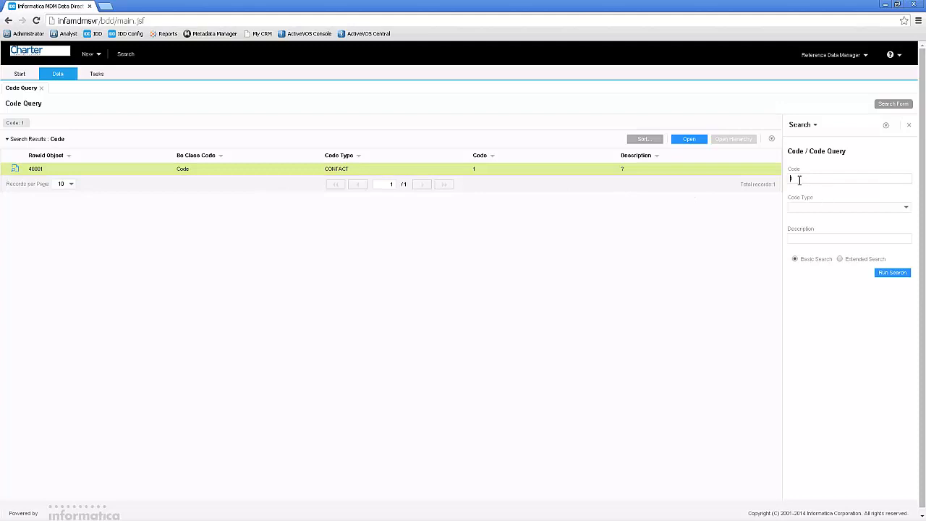
text(2)
click(888, 273)
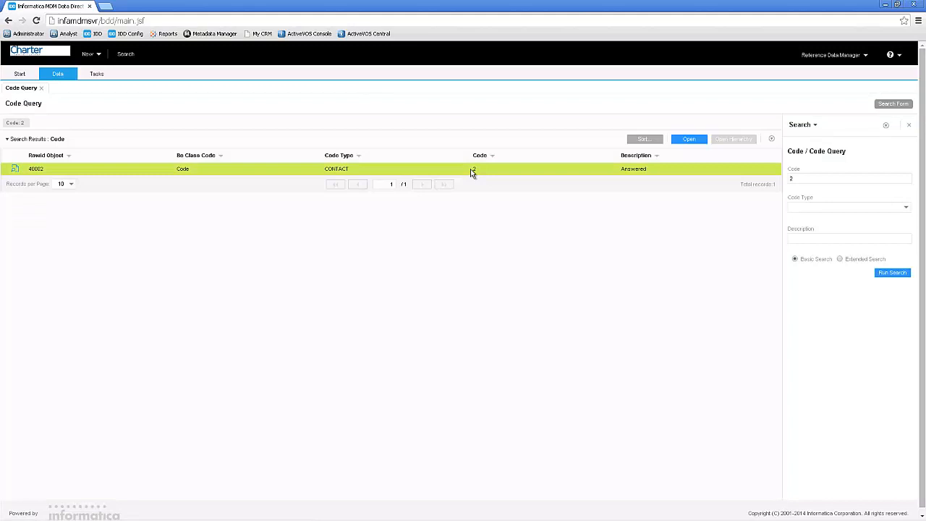
- Set the query's code type to CONTACT, clear the code criterion, and run the search
click(908, 211)
click(804, 217)
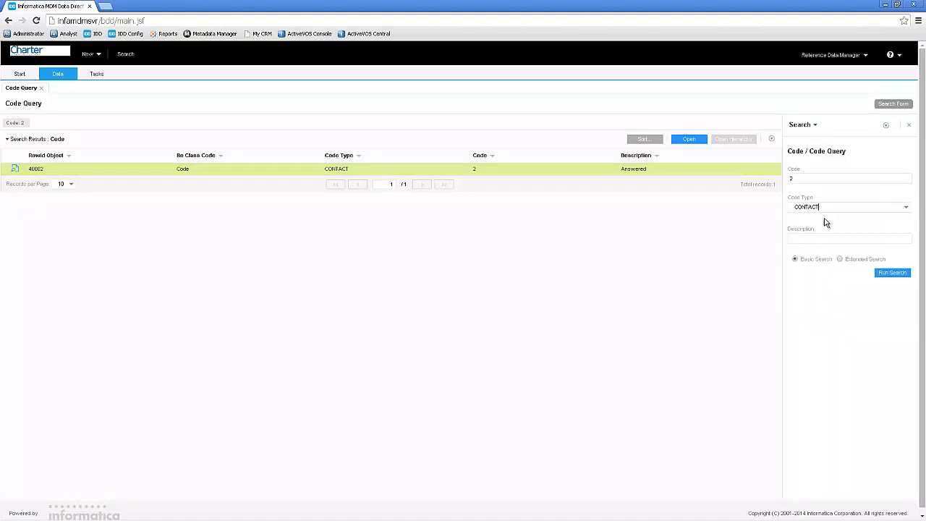
double_click(793, 179)
key(BackSpace)
click(881, 276)
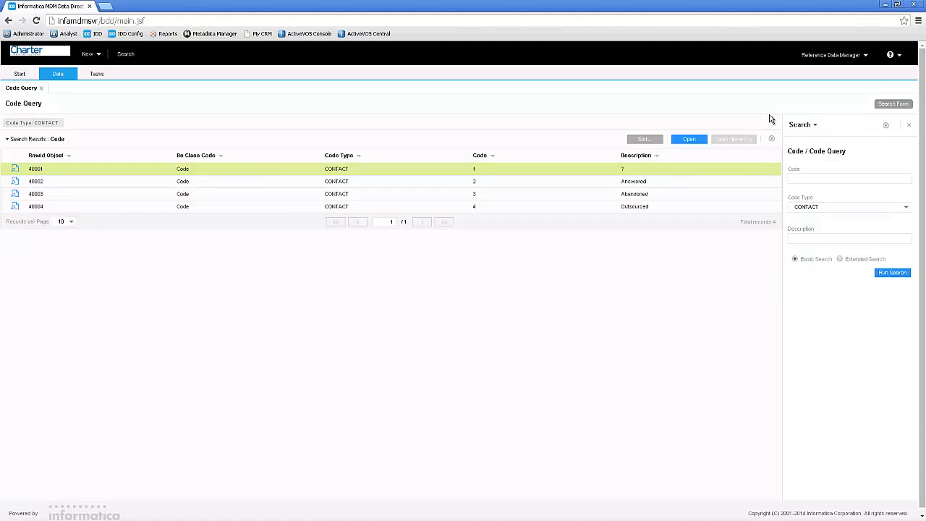
- Log out of the reference data manager account
click(867, 55)
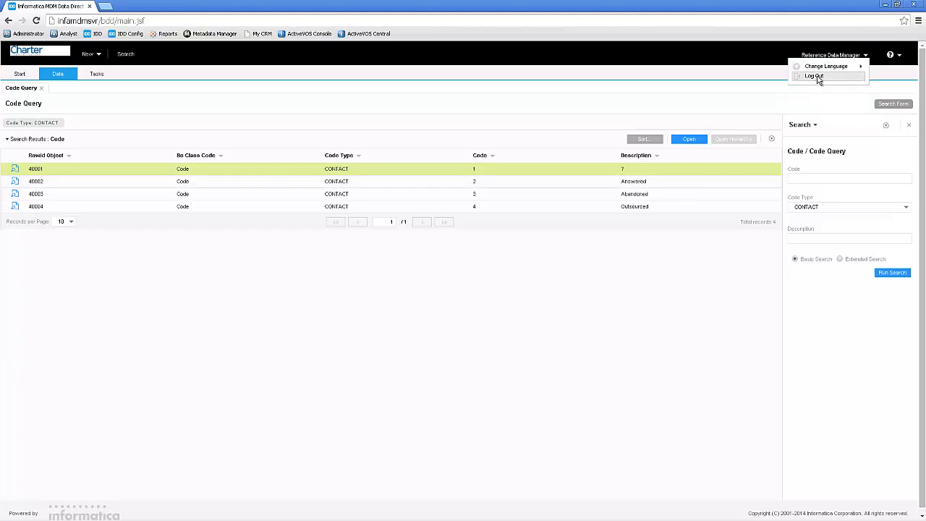
click(816, 77)
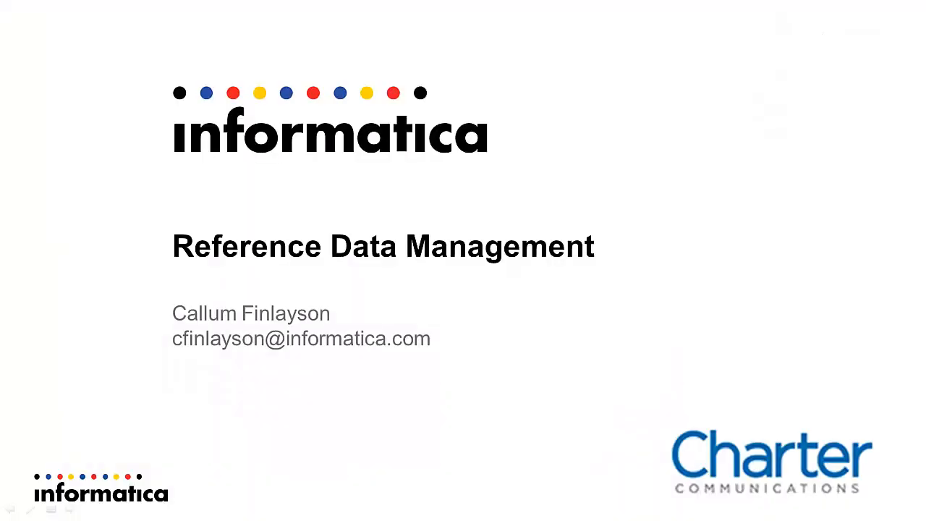